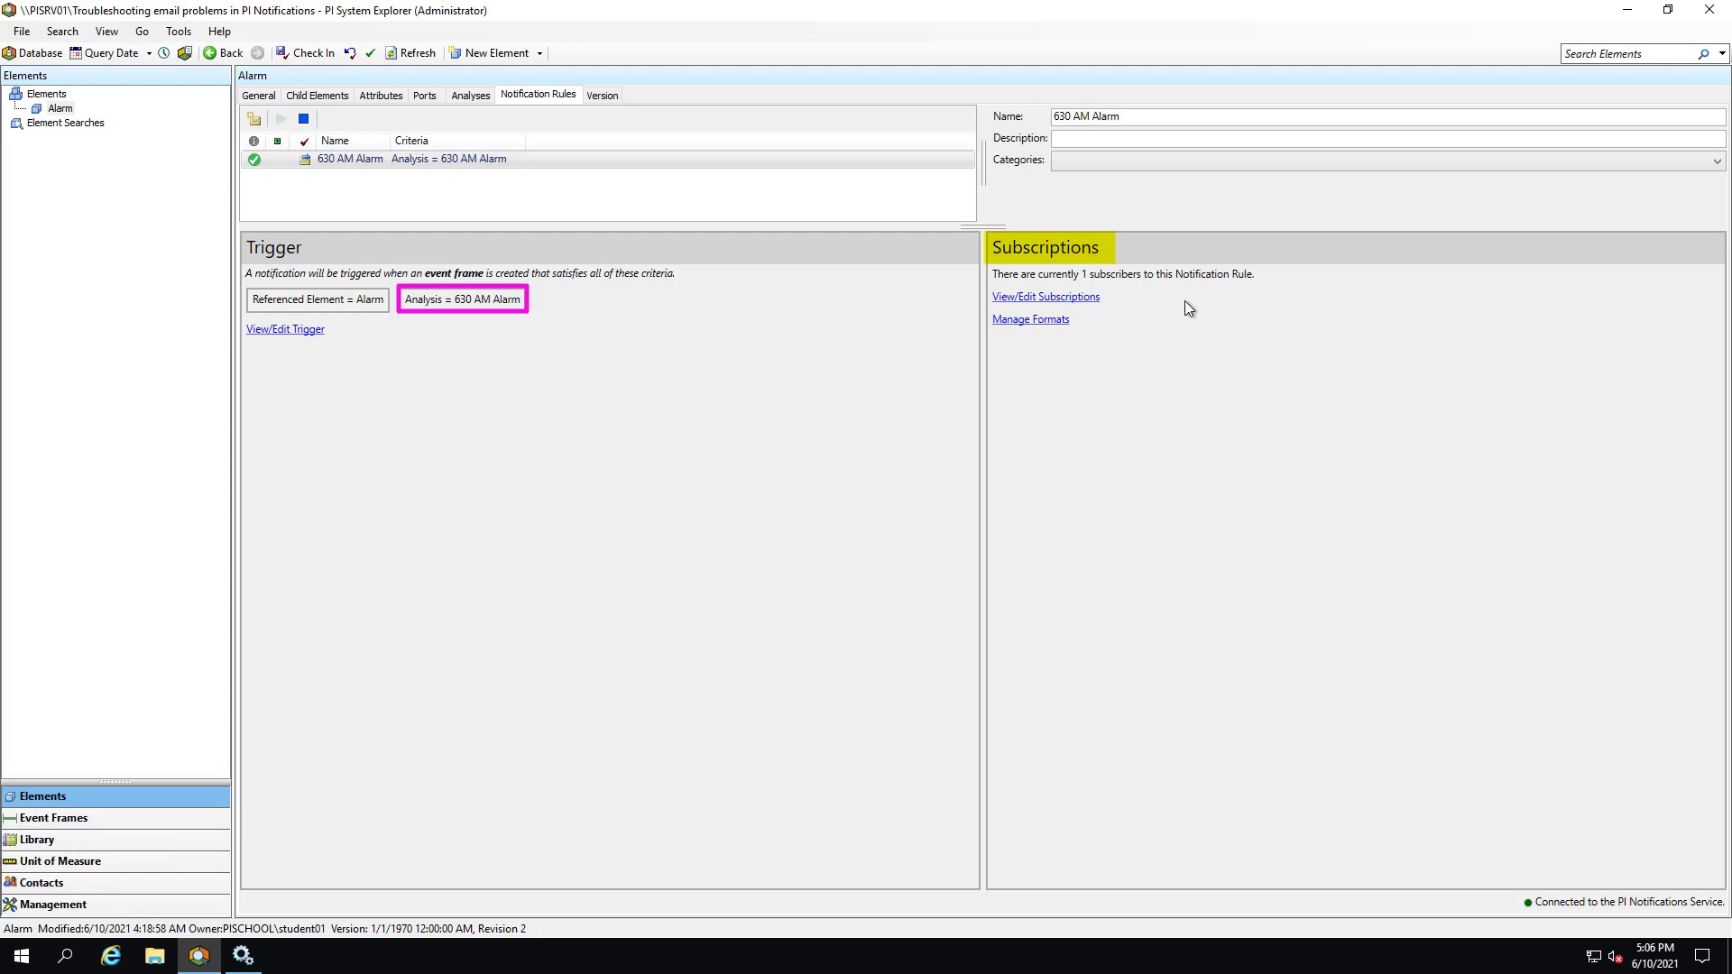
# Check the rule's single email subscription, set to notify on event start, and close the Subscriptions list
pyautogui.click(1073, 302)
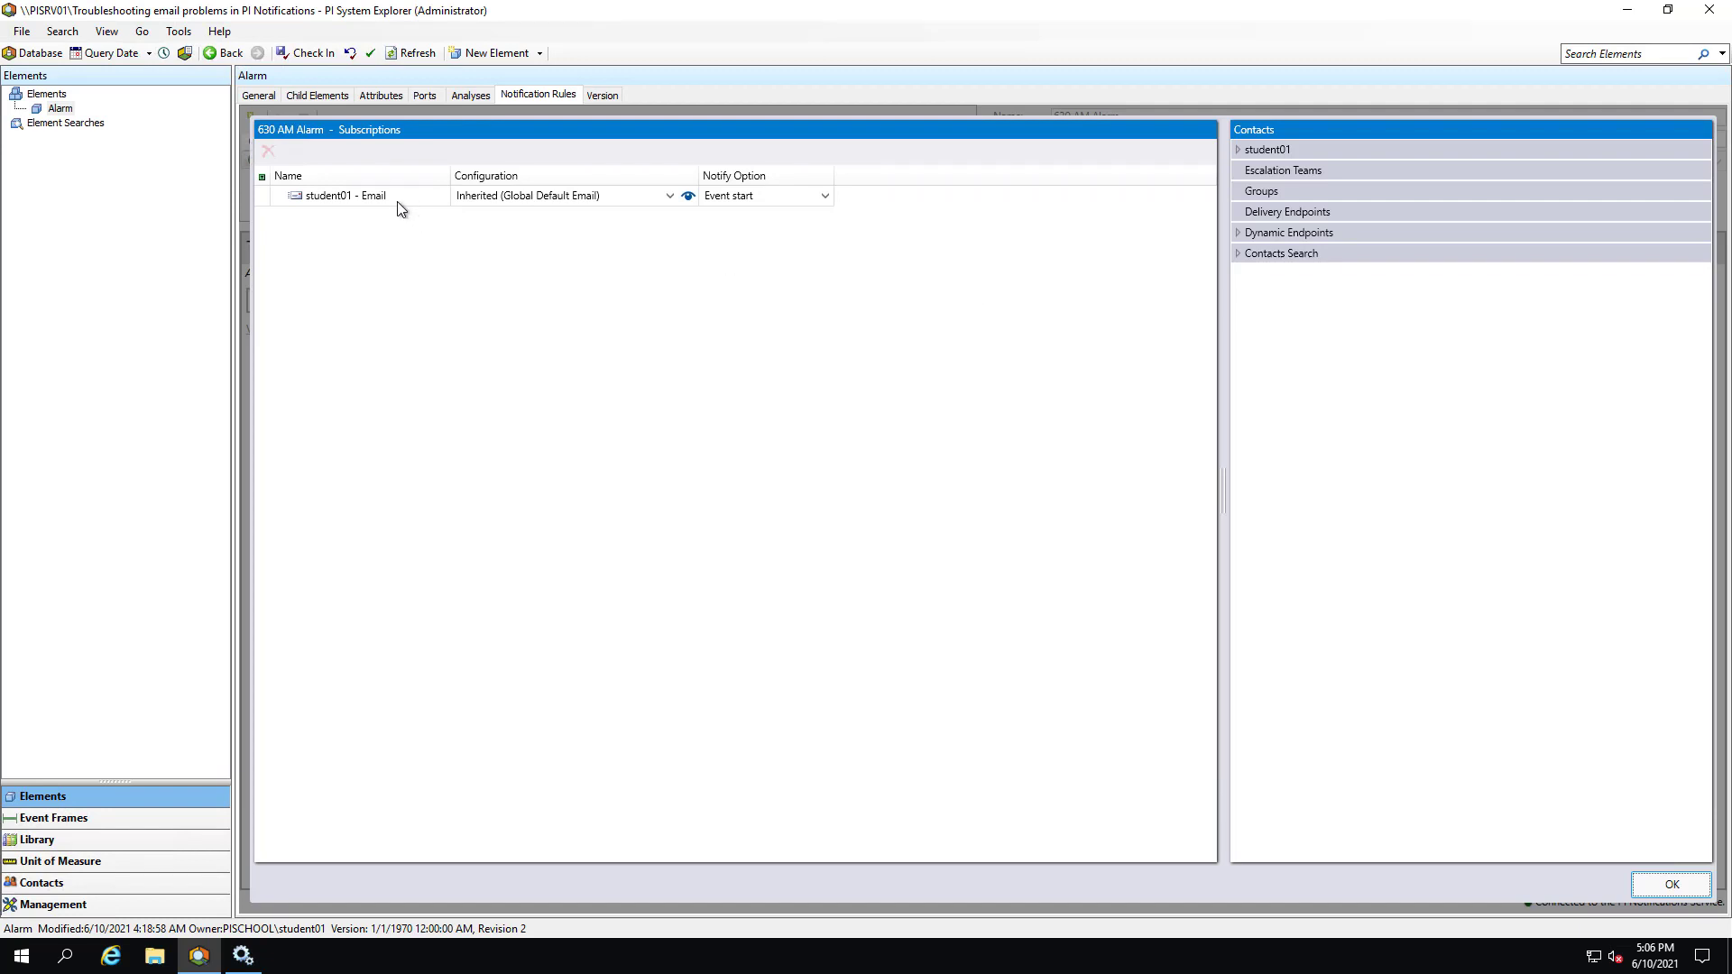
pyautogui.moveTo(398, 205)
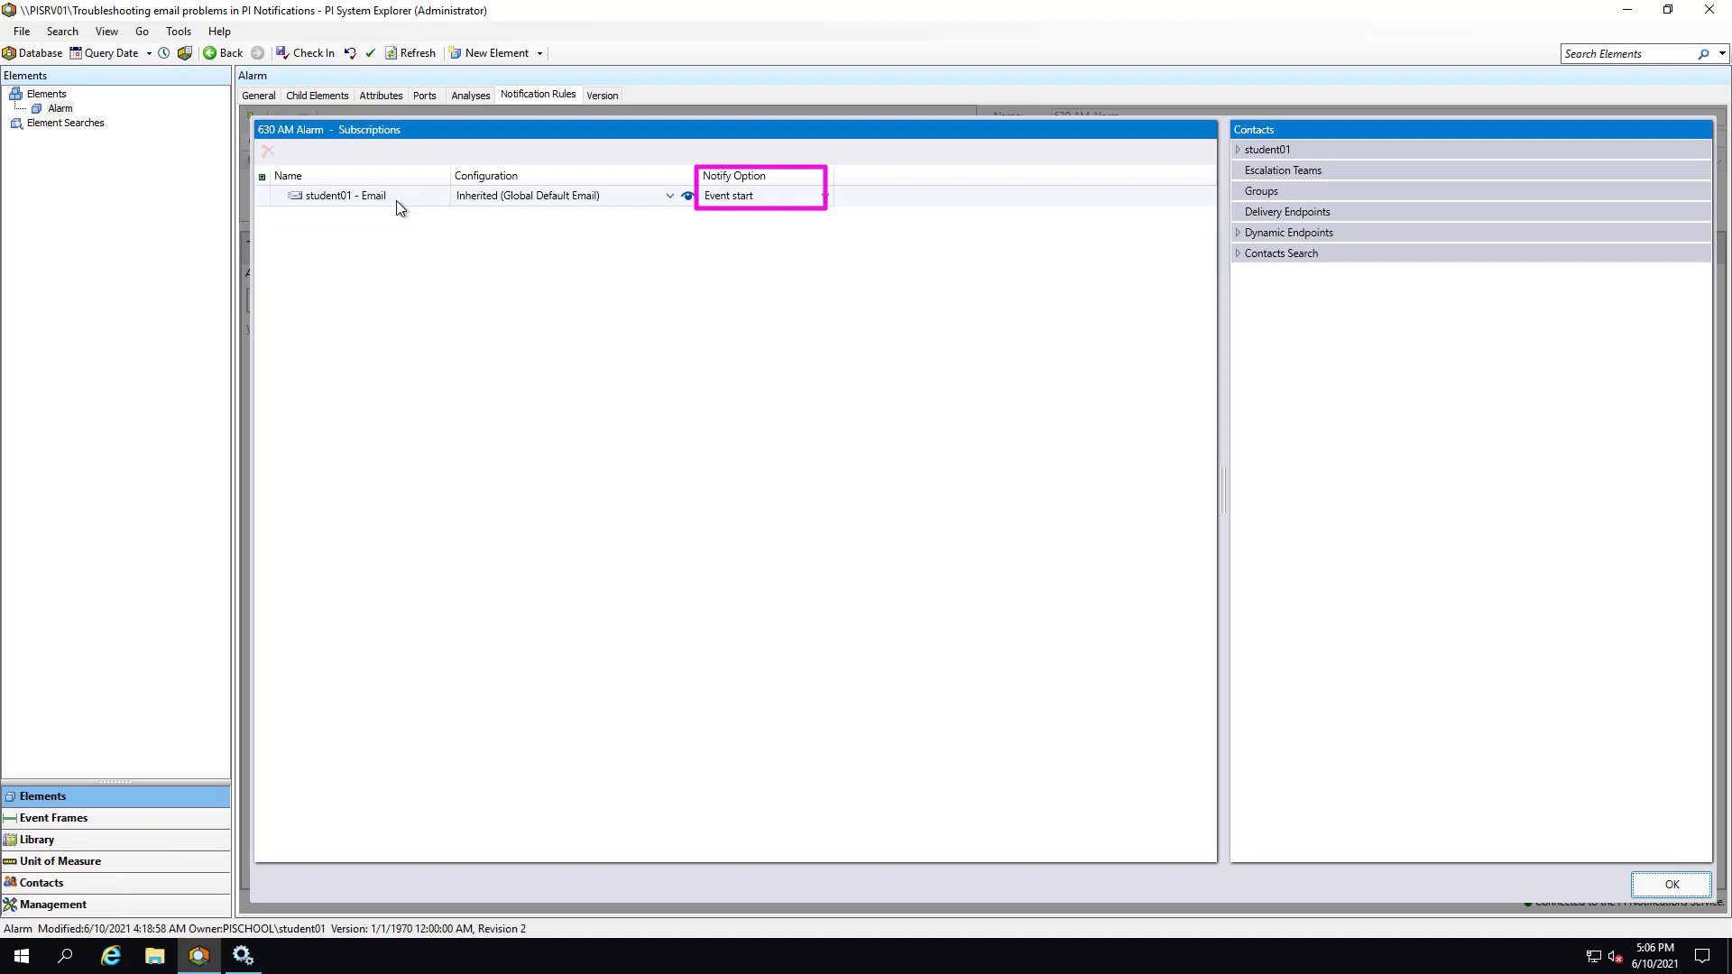
pyautogui.click(1670, 889)
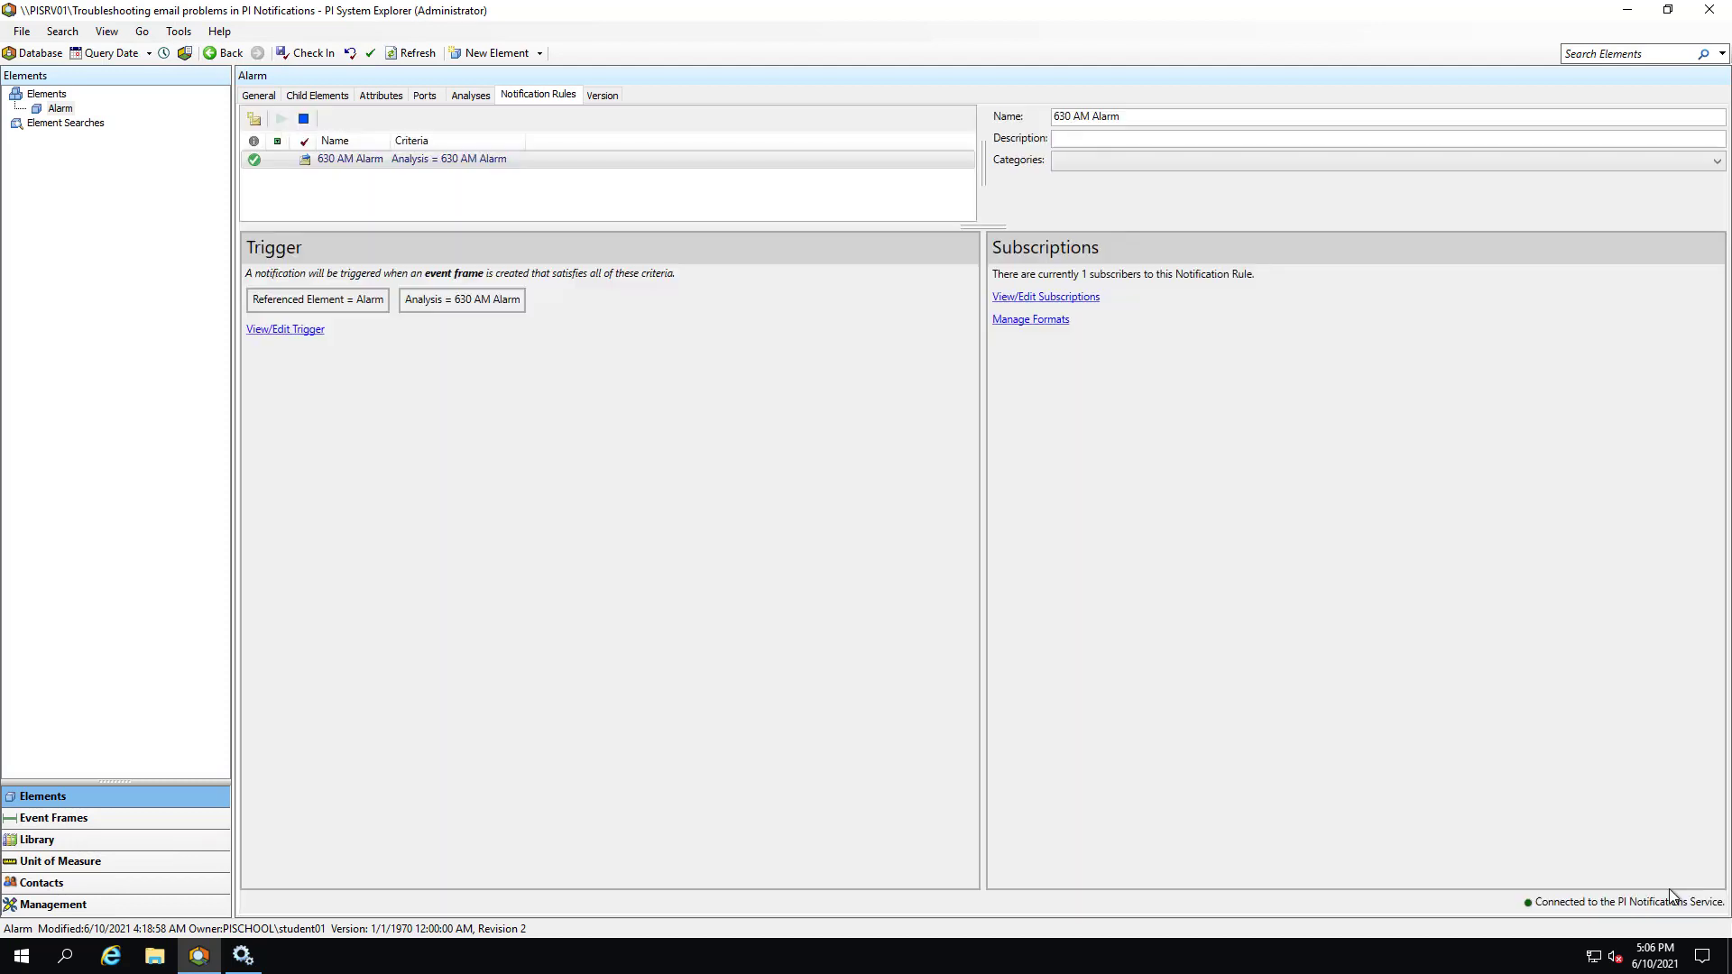
# Show the Alarm element's Analyses tab with the 630 AM Alarm event frame generation analysis
pyautogui.click(479, 96)
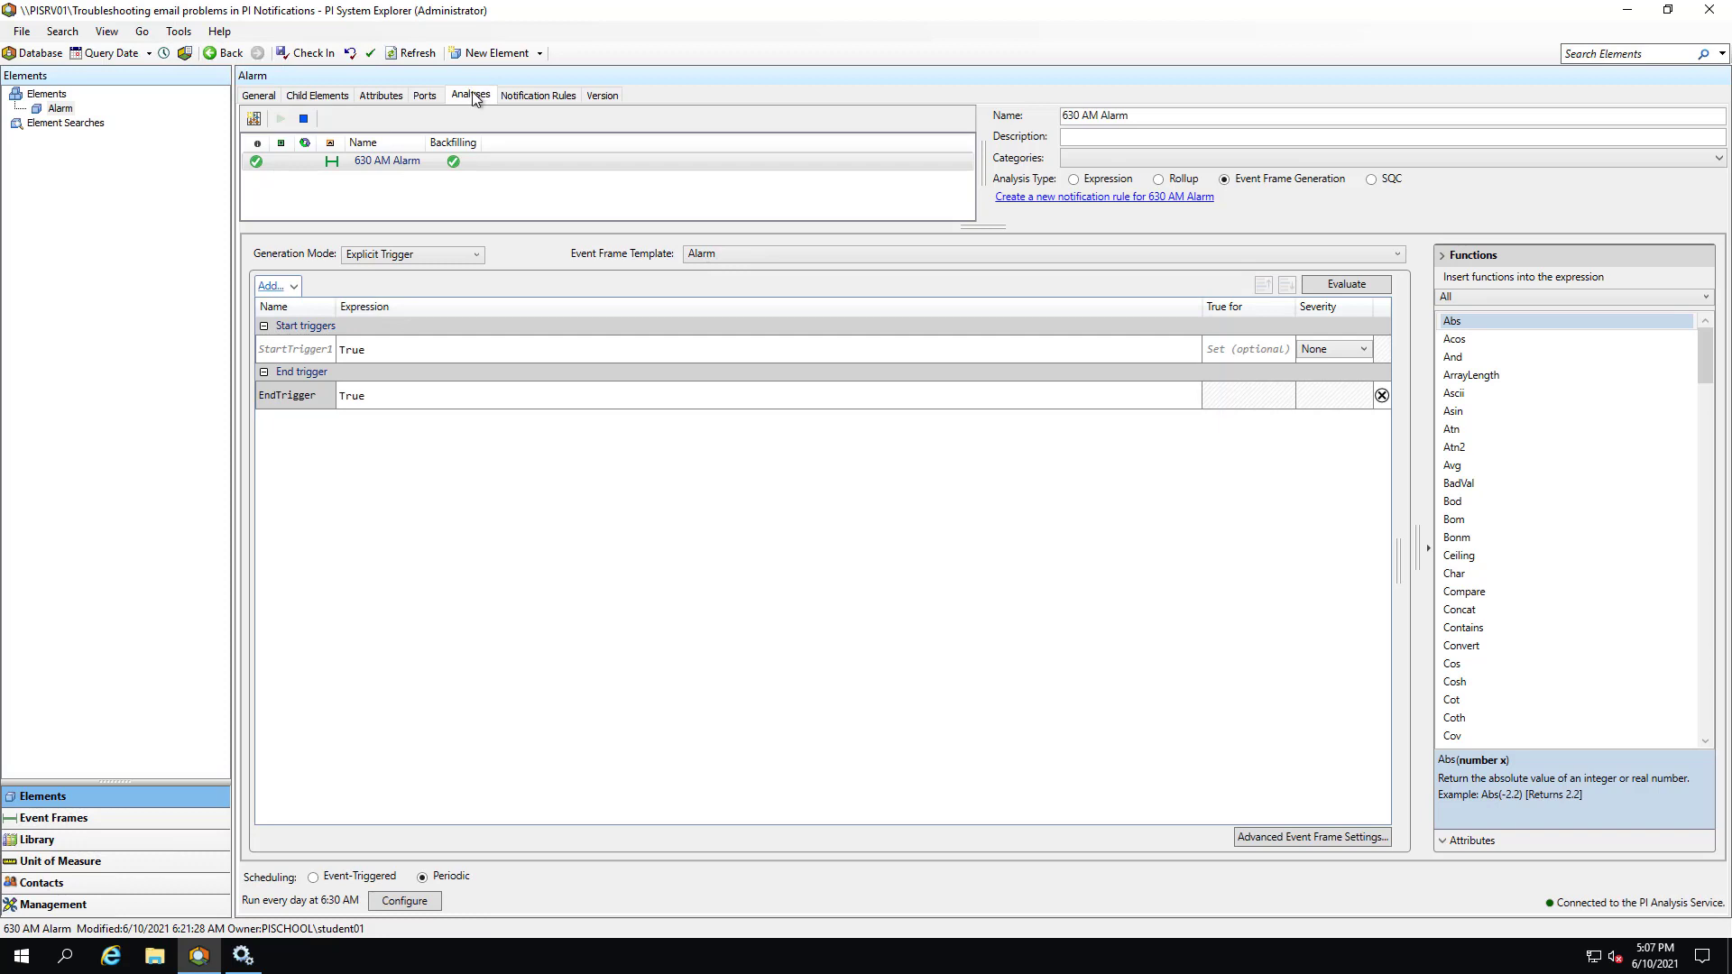
# Search the Alarm element's event frames, listing the daily 630 AM Alarm frames for 6/7 to 6/10/2021
pyautogui.click(63, 112)
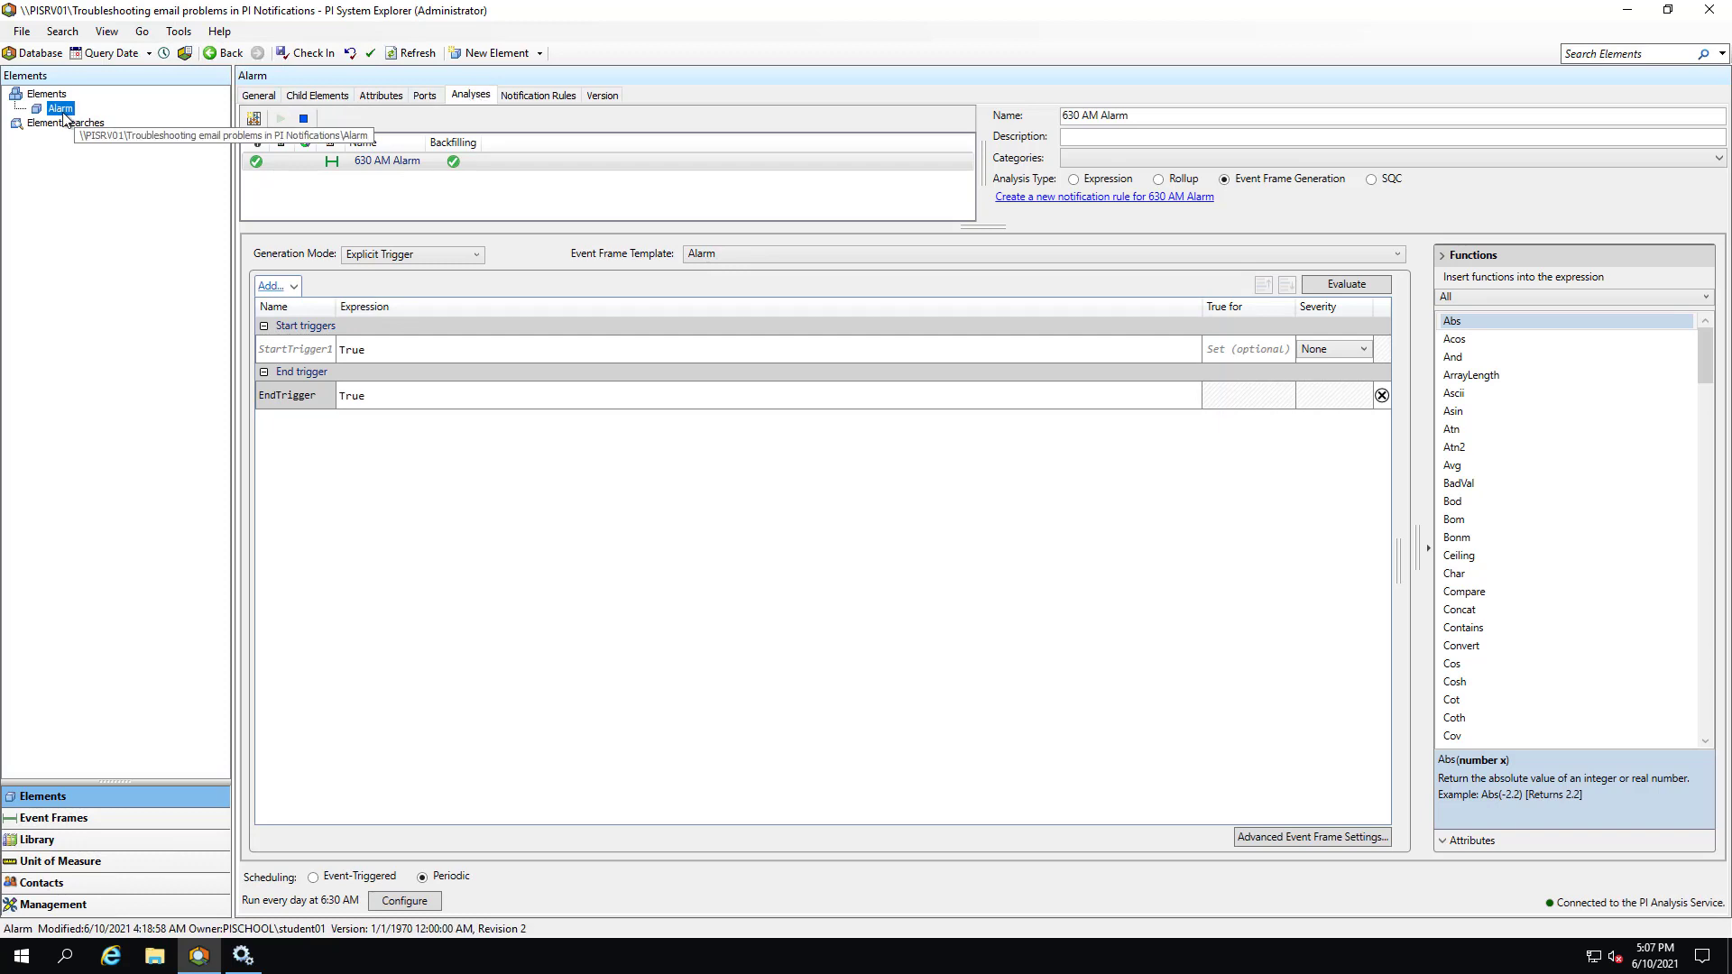
pyautogui.rightClick(65, 118)
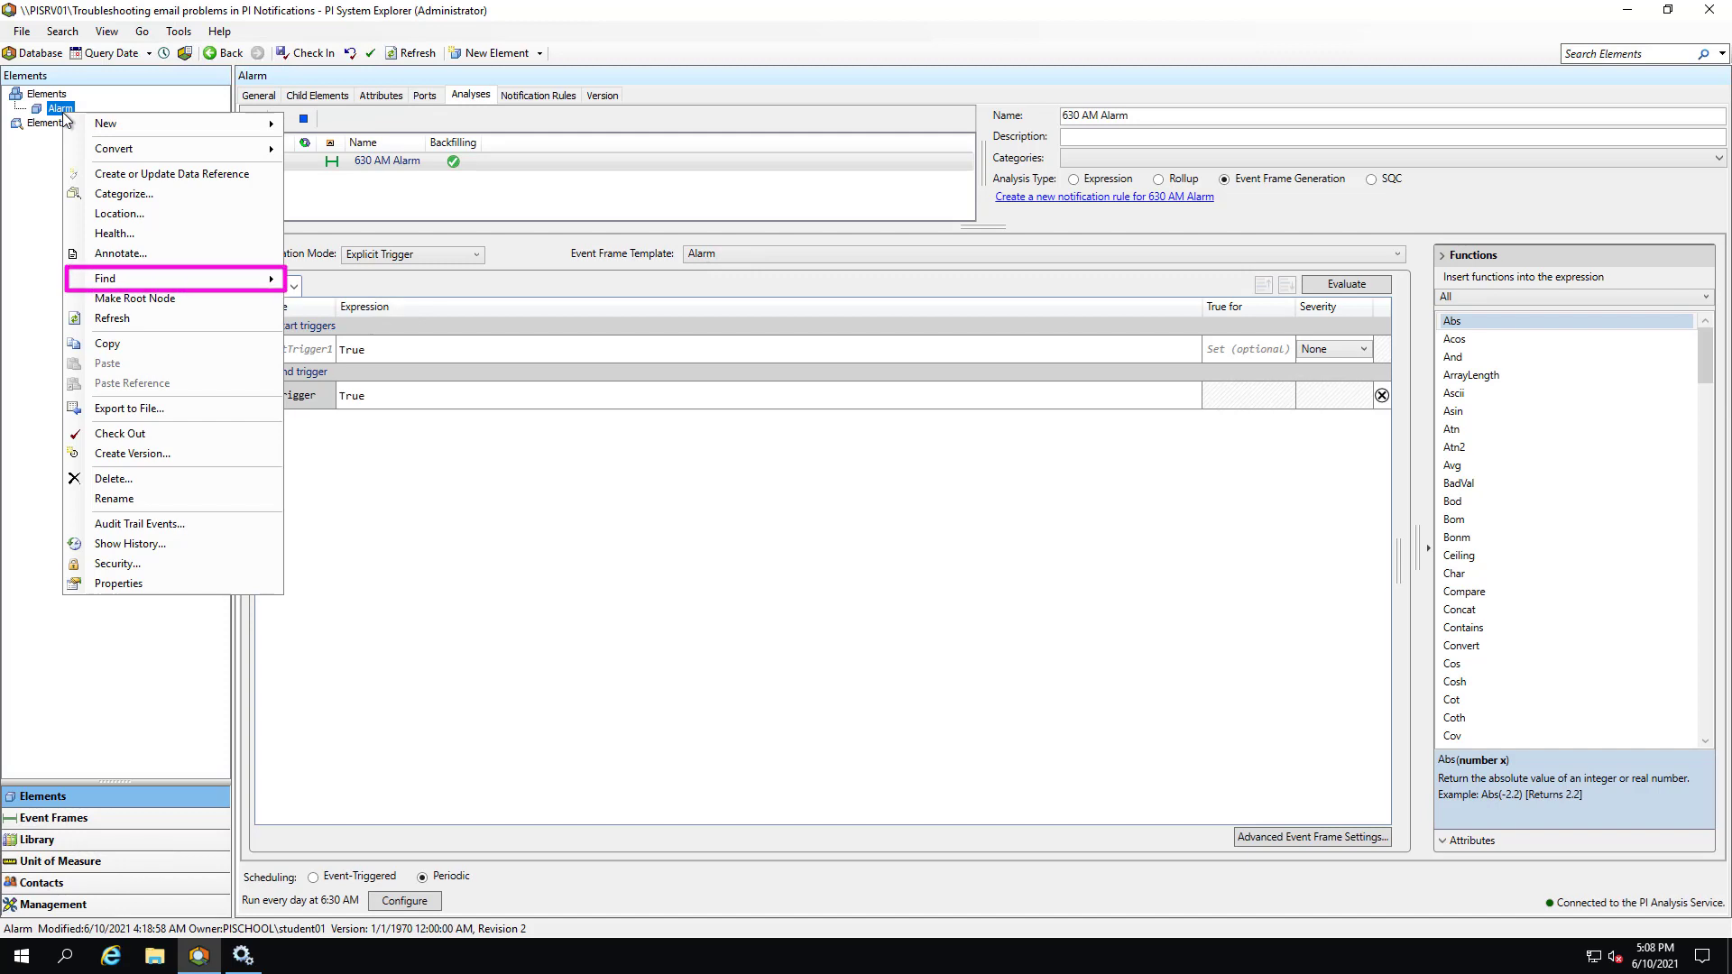
pyautogui.moveTo(174, 284)
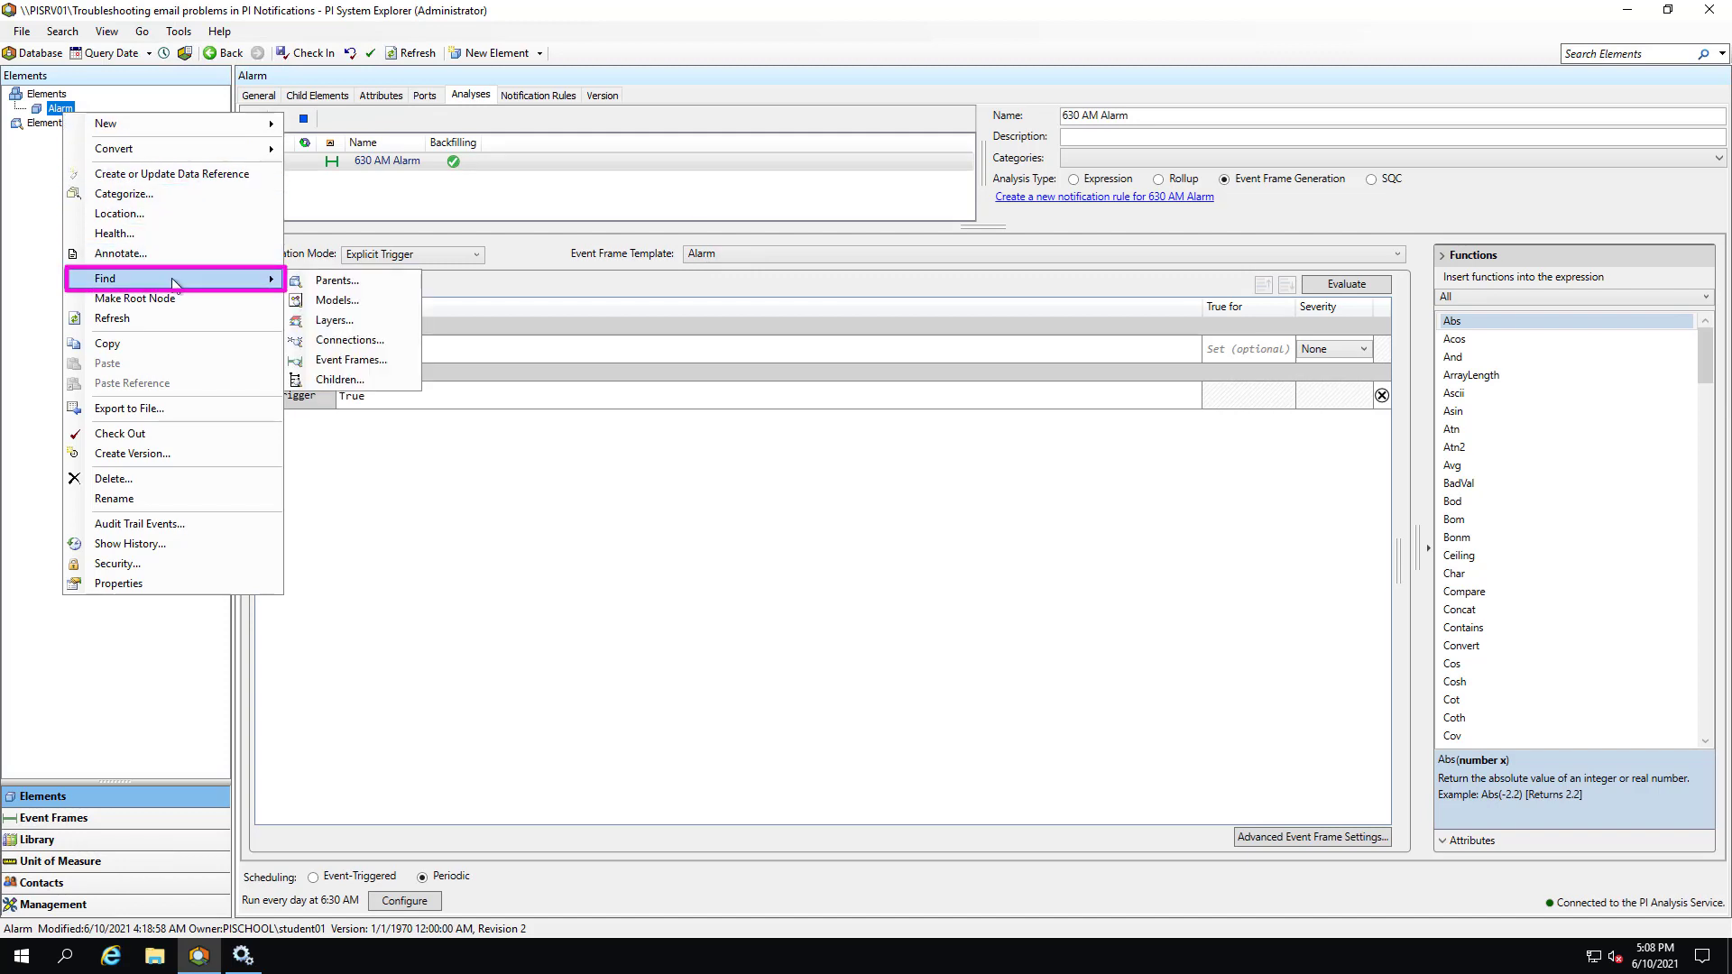
pyautogui.press('Escape')
pyautogui.press('Escape')
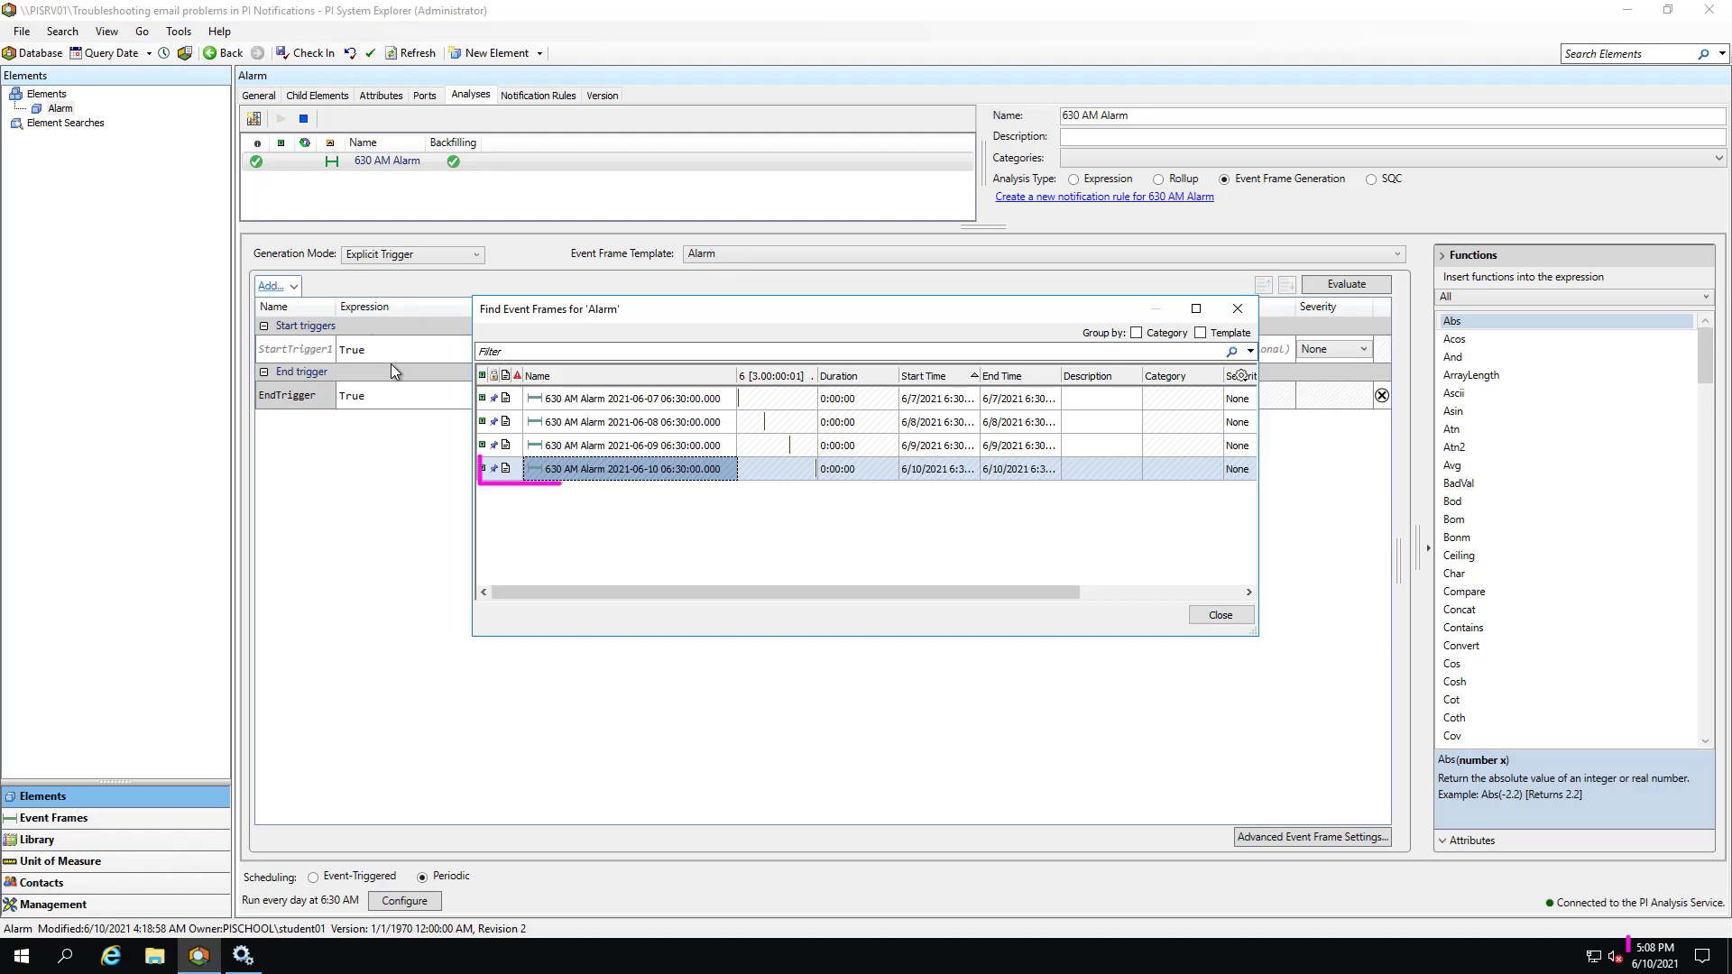
# Open the 2021-06-10 event frame's annotations and add the Description column
pyautogui.rightClick(602, 472)
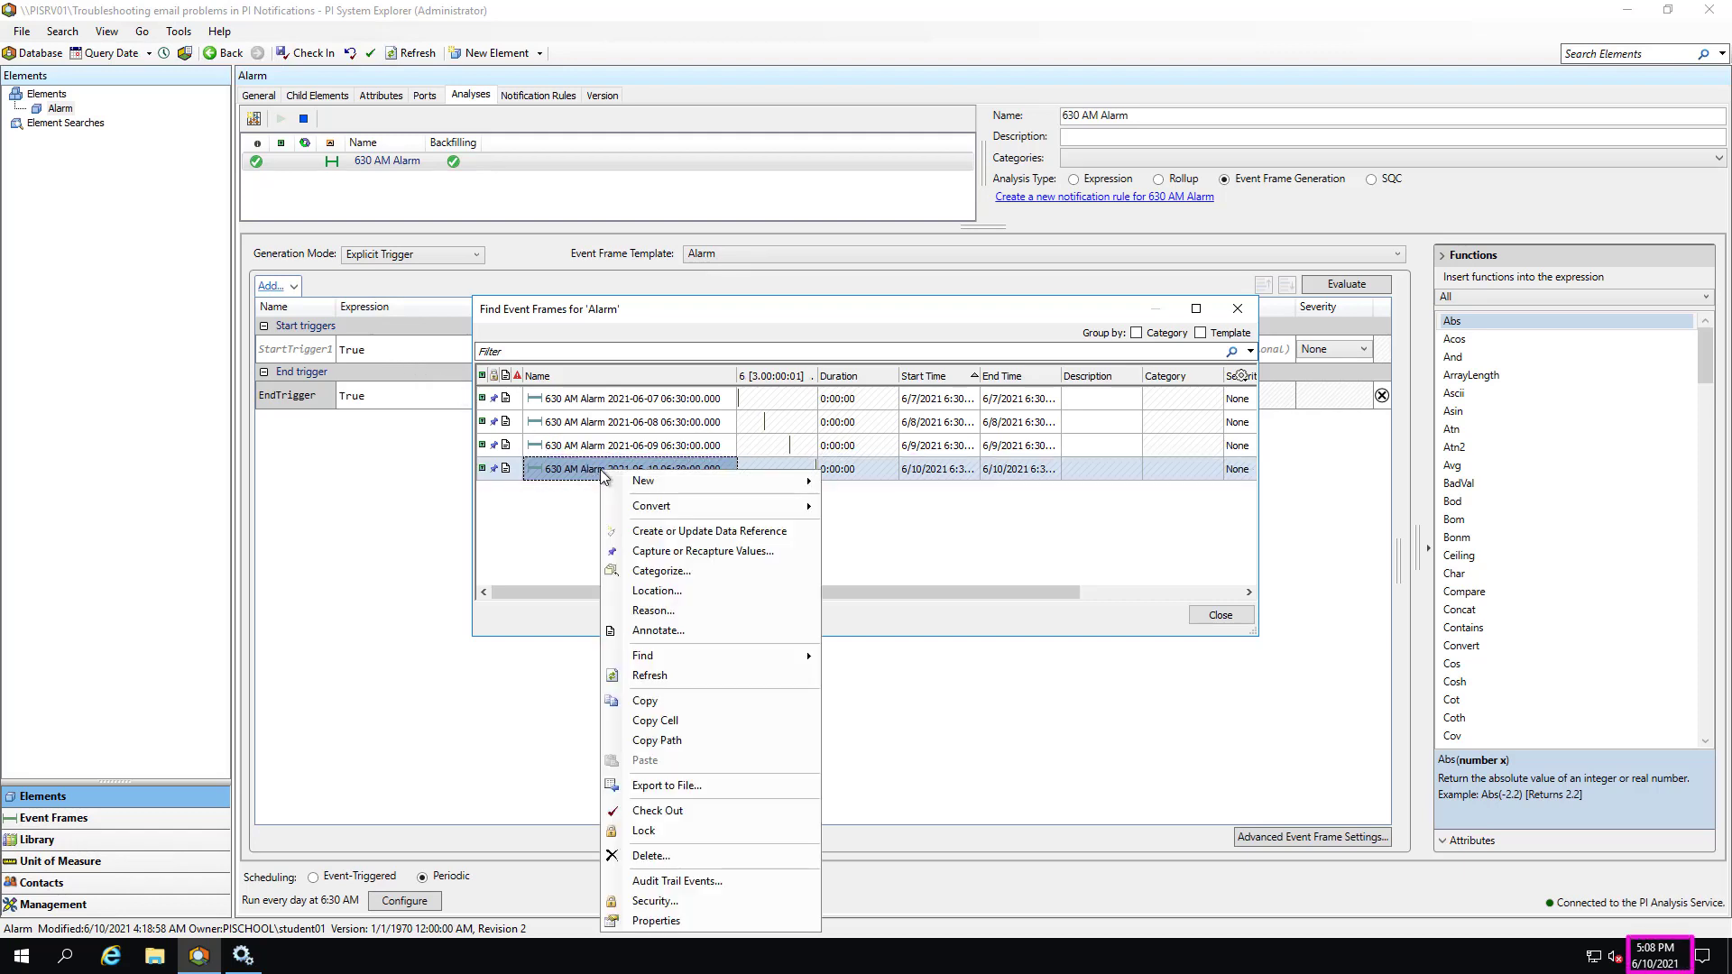
pyautogui.click(667, 921)
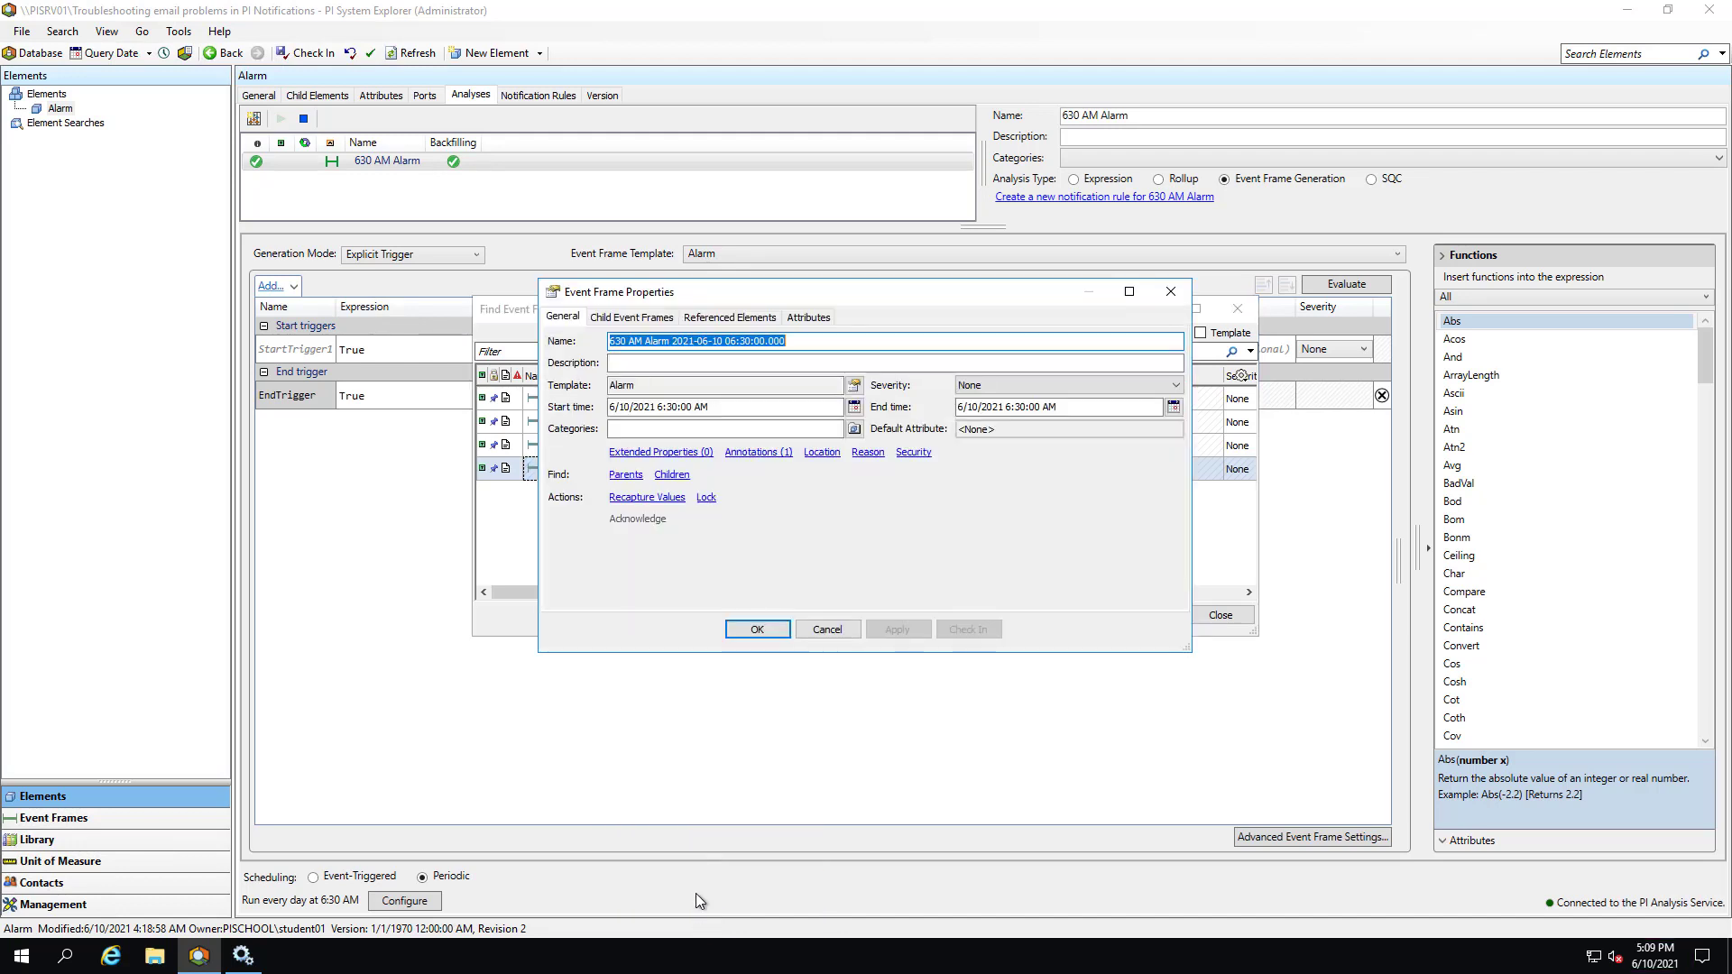
pyautogui.click(750, 453)
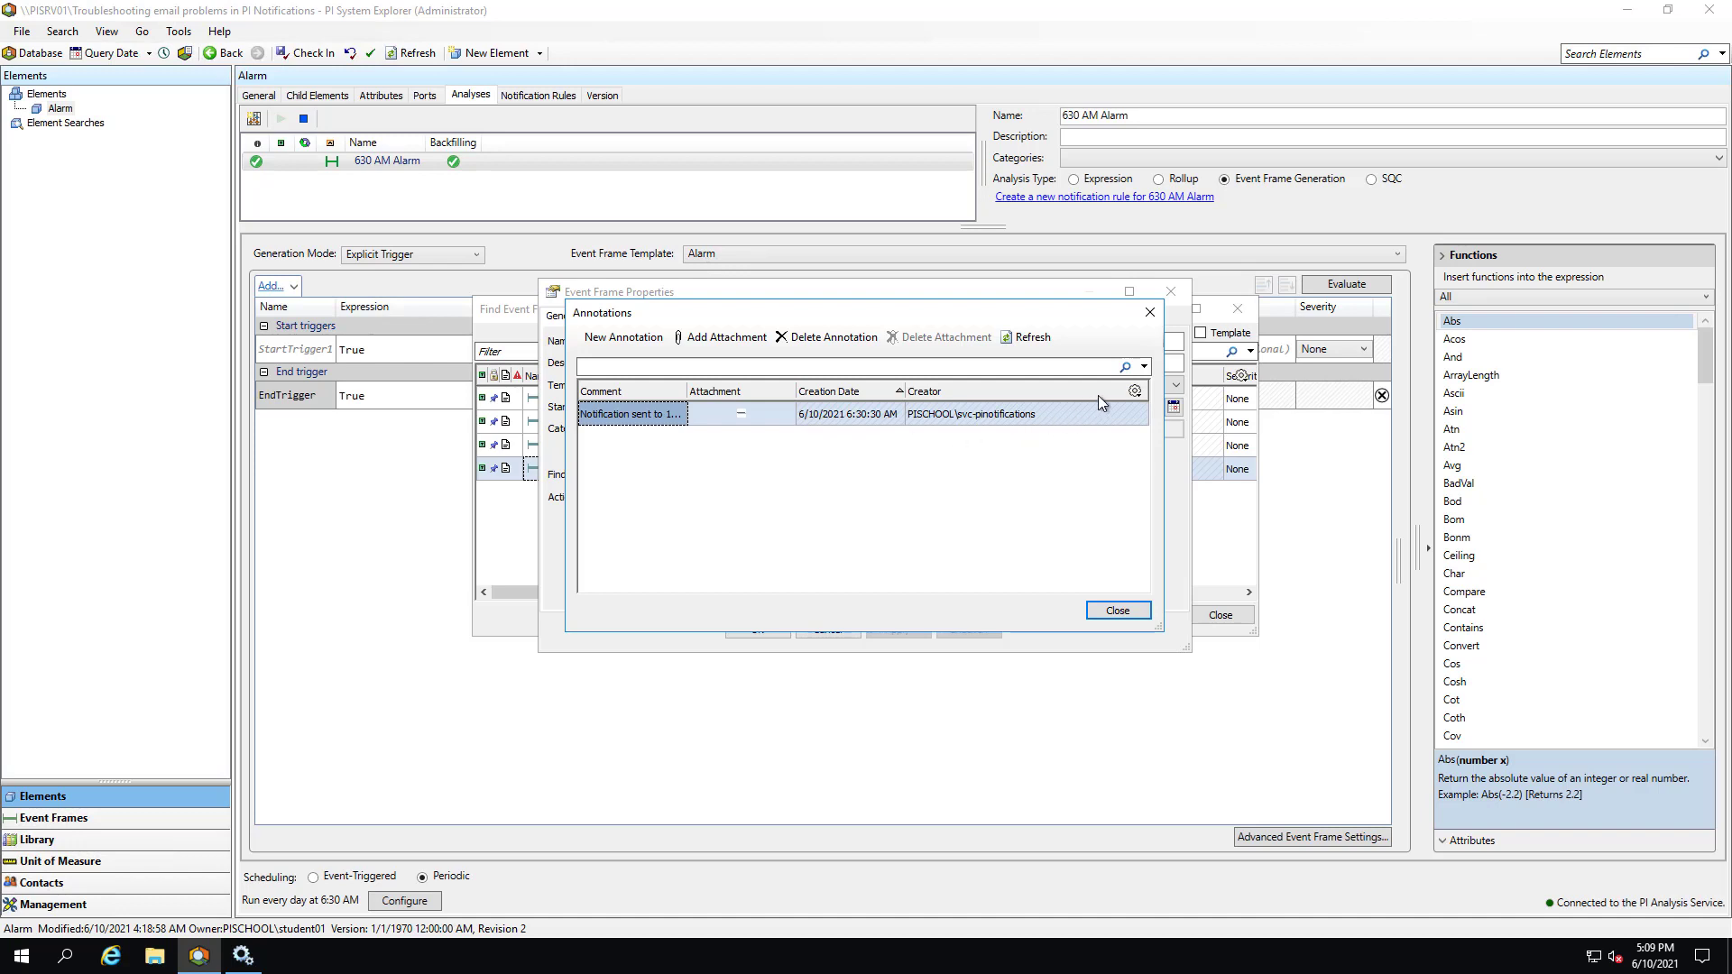
pyautogui.click(1135, 392)
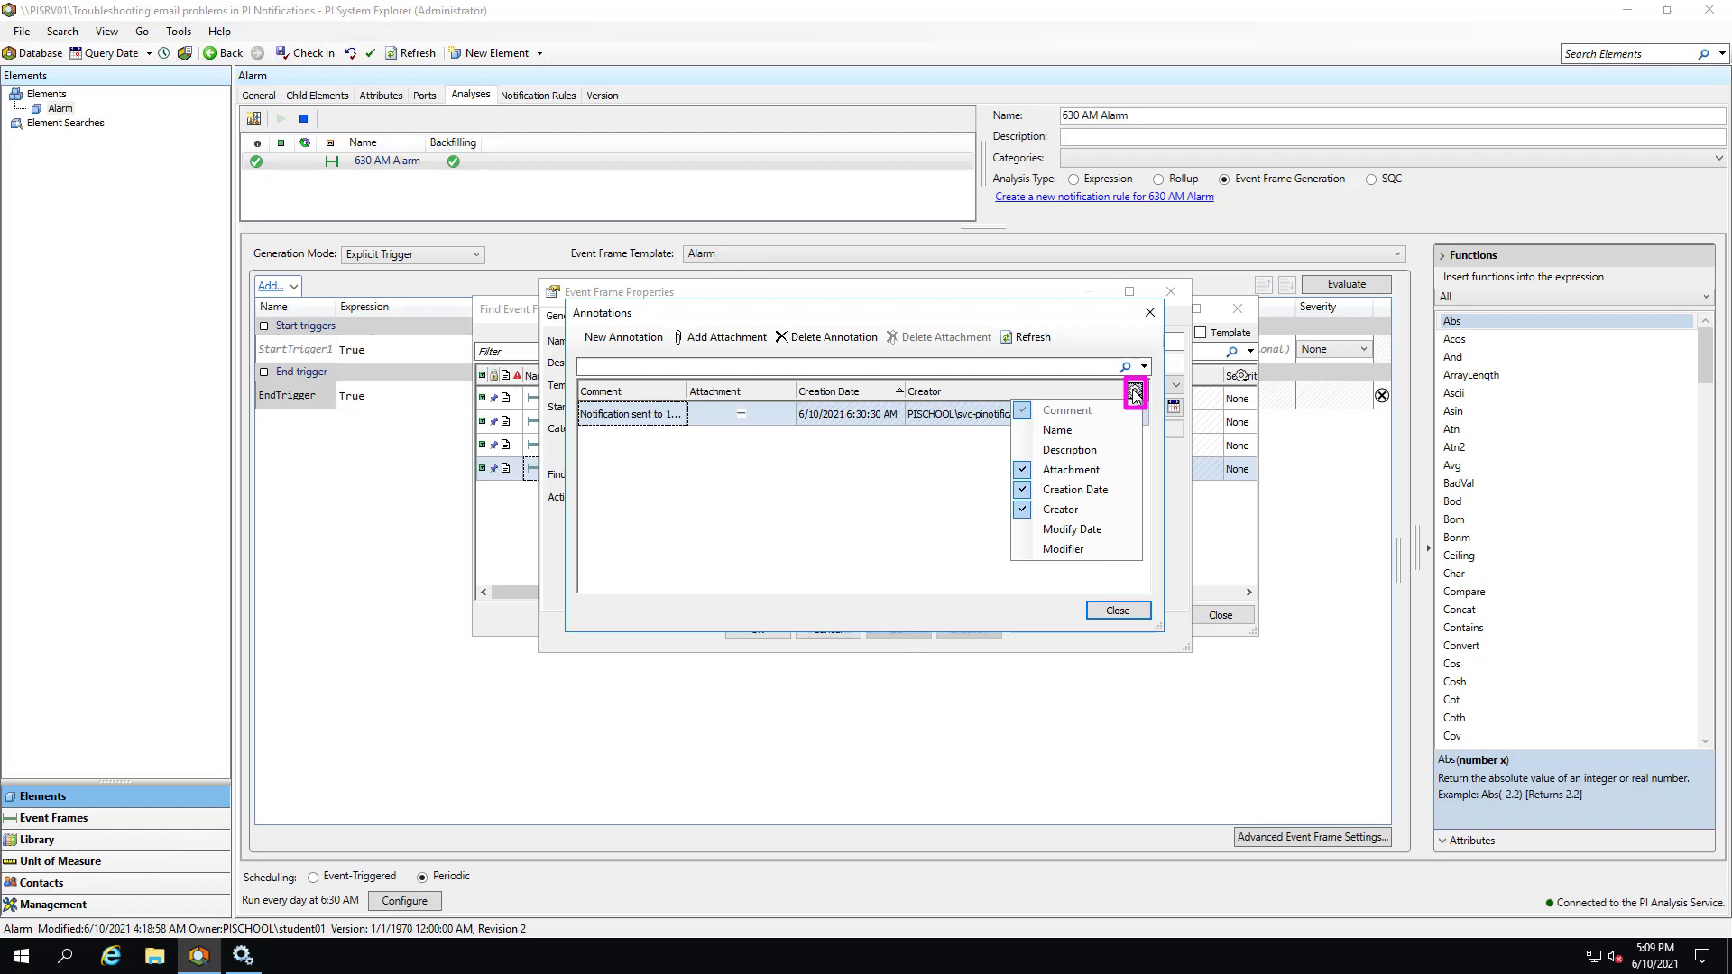
pyautogui.click(1078, 450)
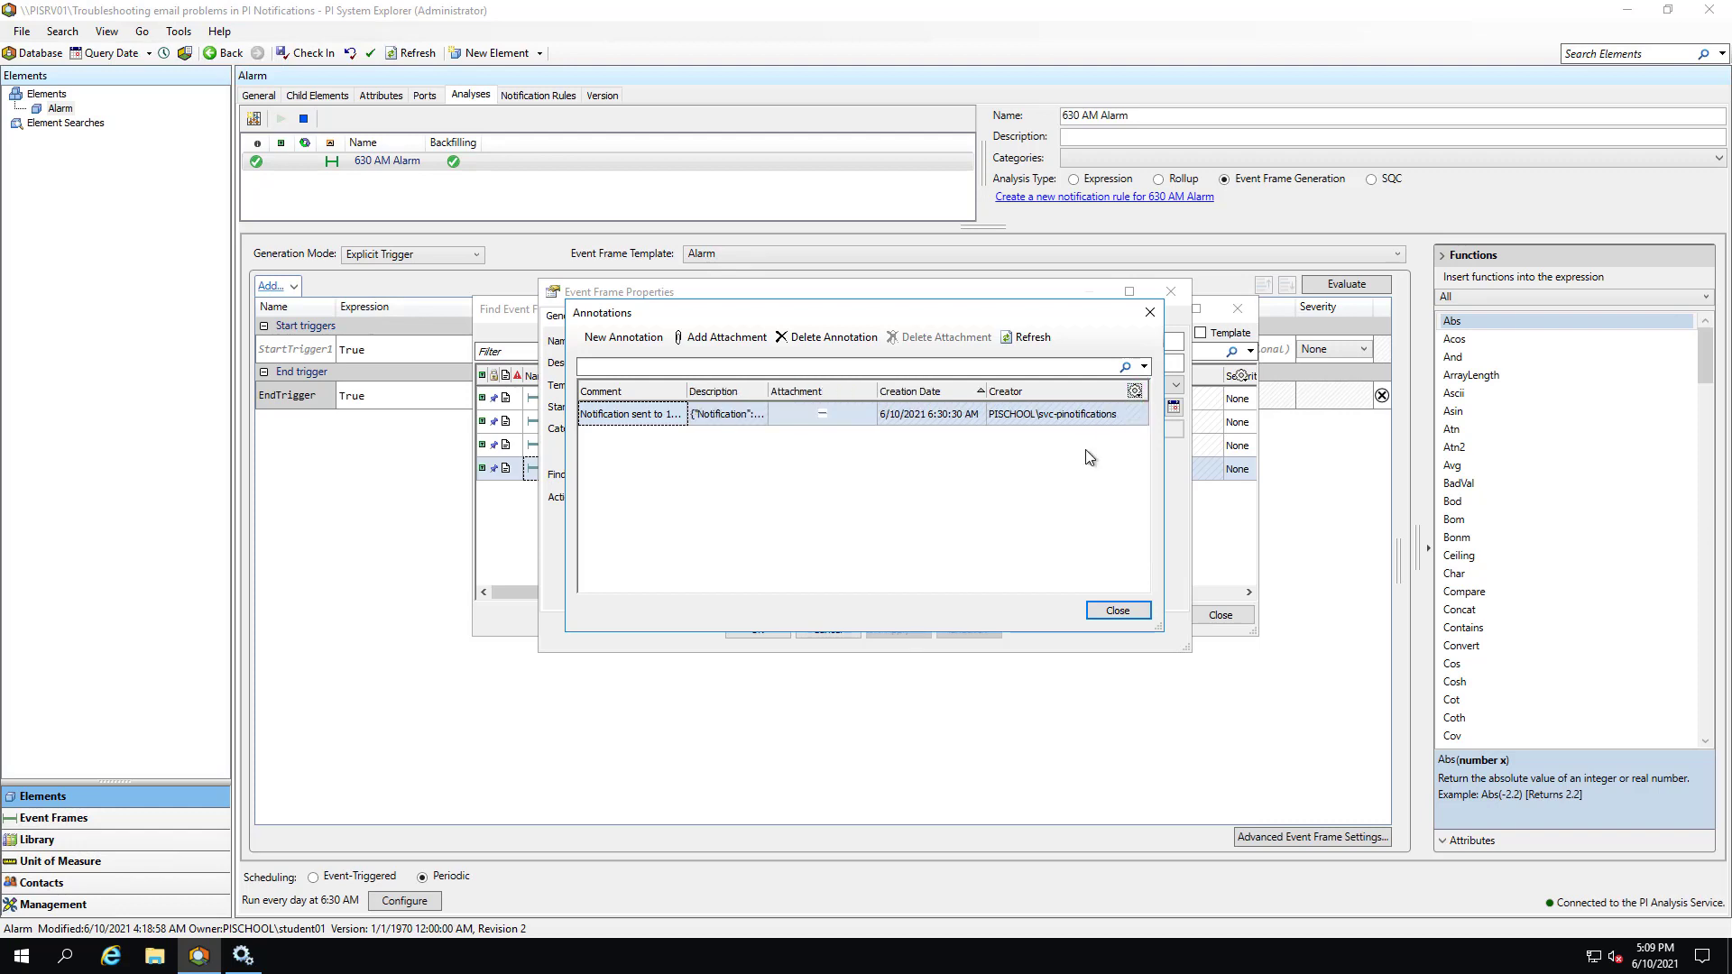
# Widen the Description column and the Annotations dialog to read the full notification JSON
pyautogui.doubleClick(765, 391)
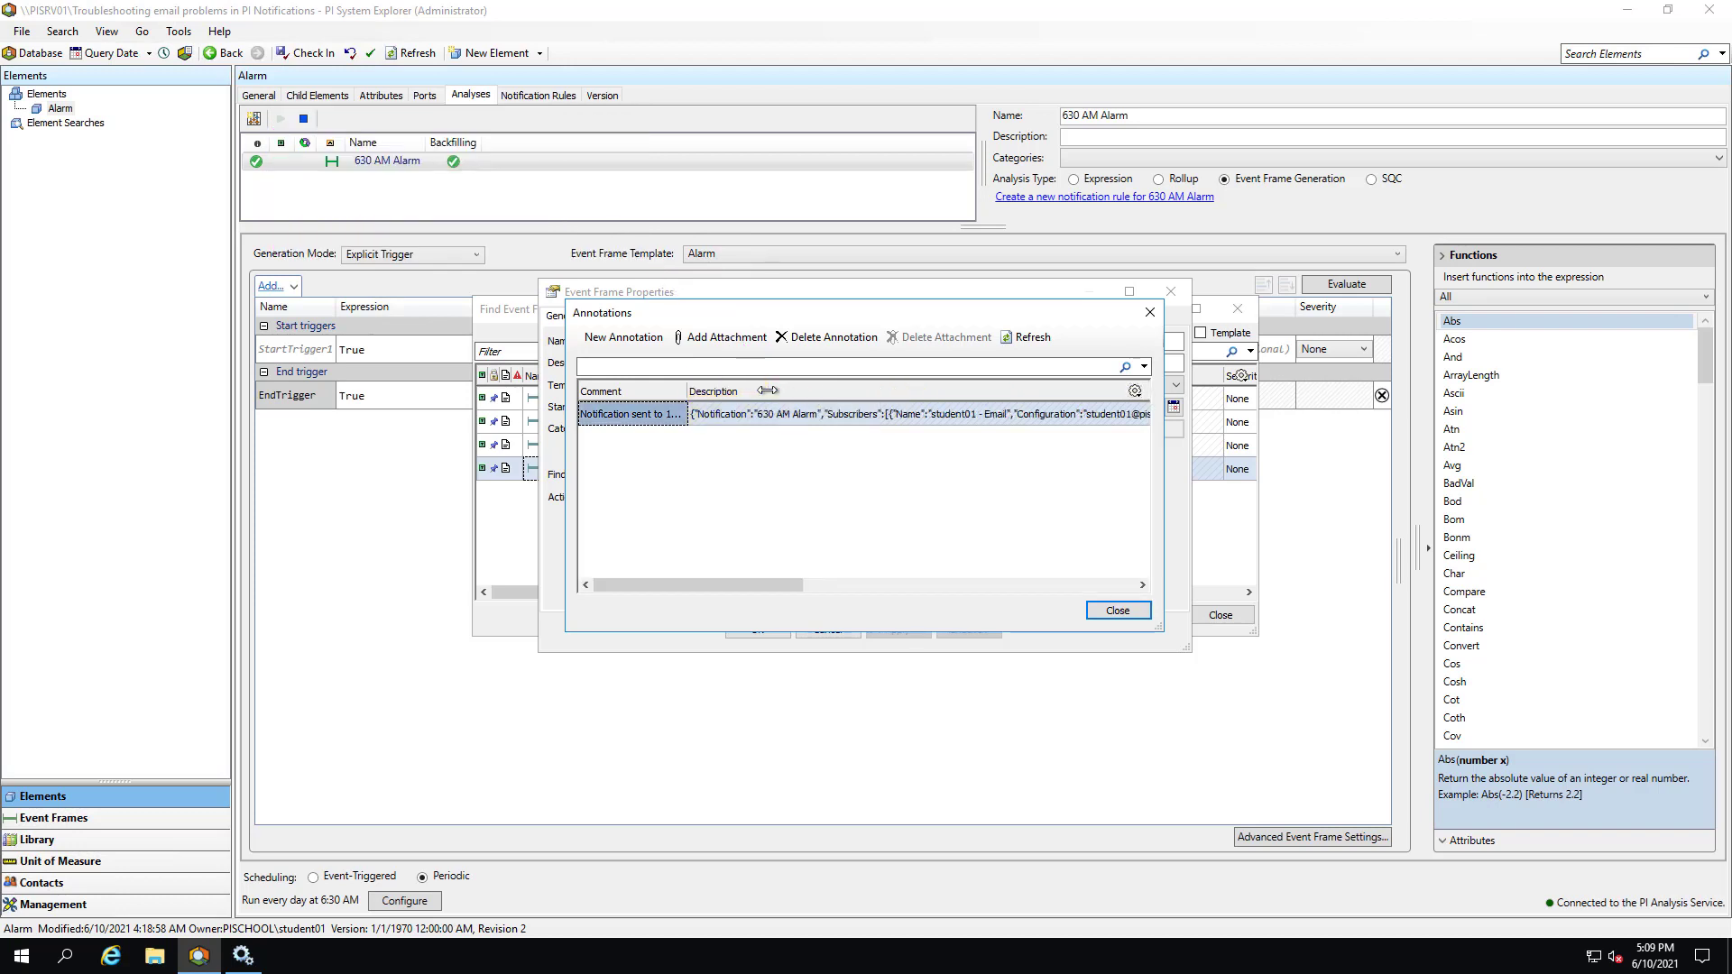
pyautogui.moveTo(1162, 500); pyautogui.dragTo(1700, 502)
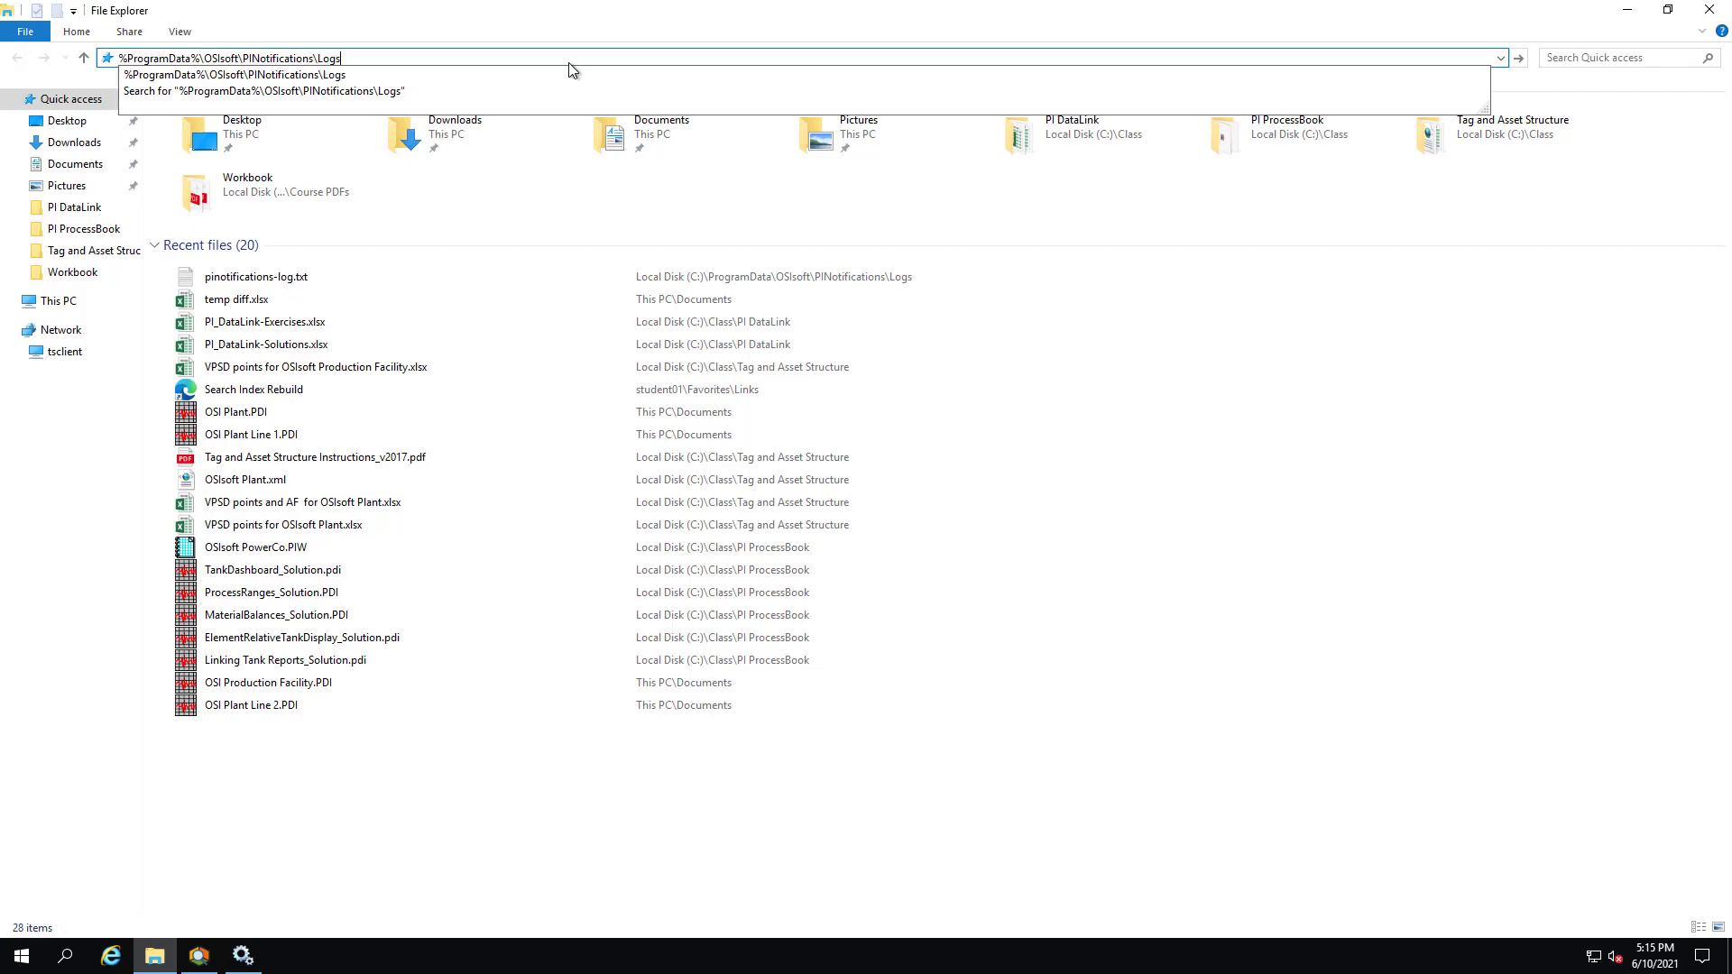
# Go to C:\ProgramData\OSIsoft\PINotifications\Logs in File Explorer
pyautogui.press('Return')
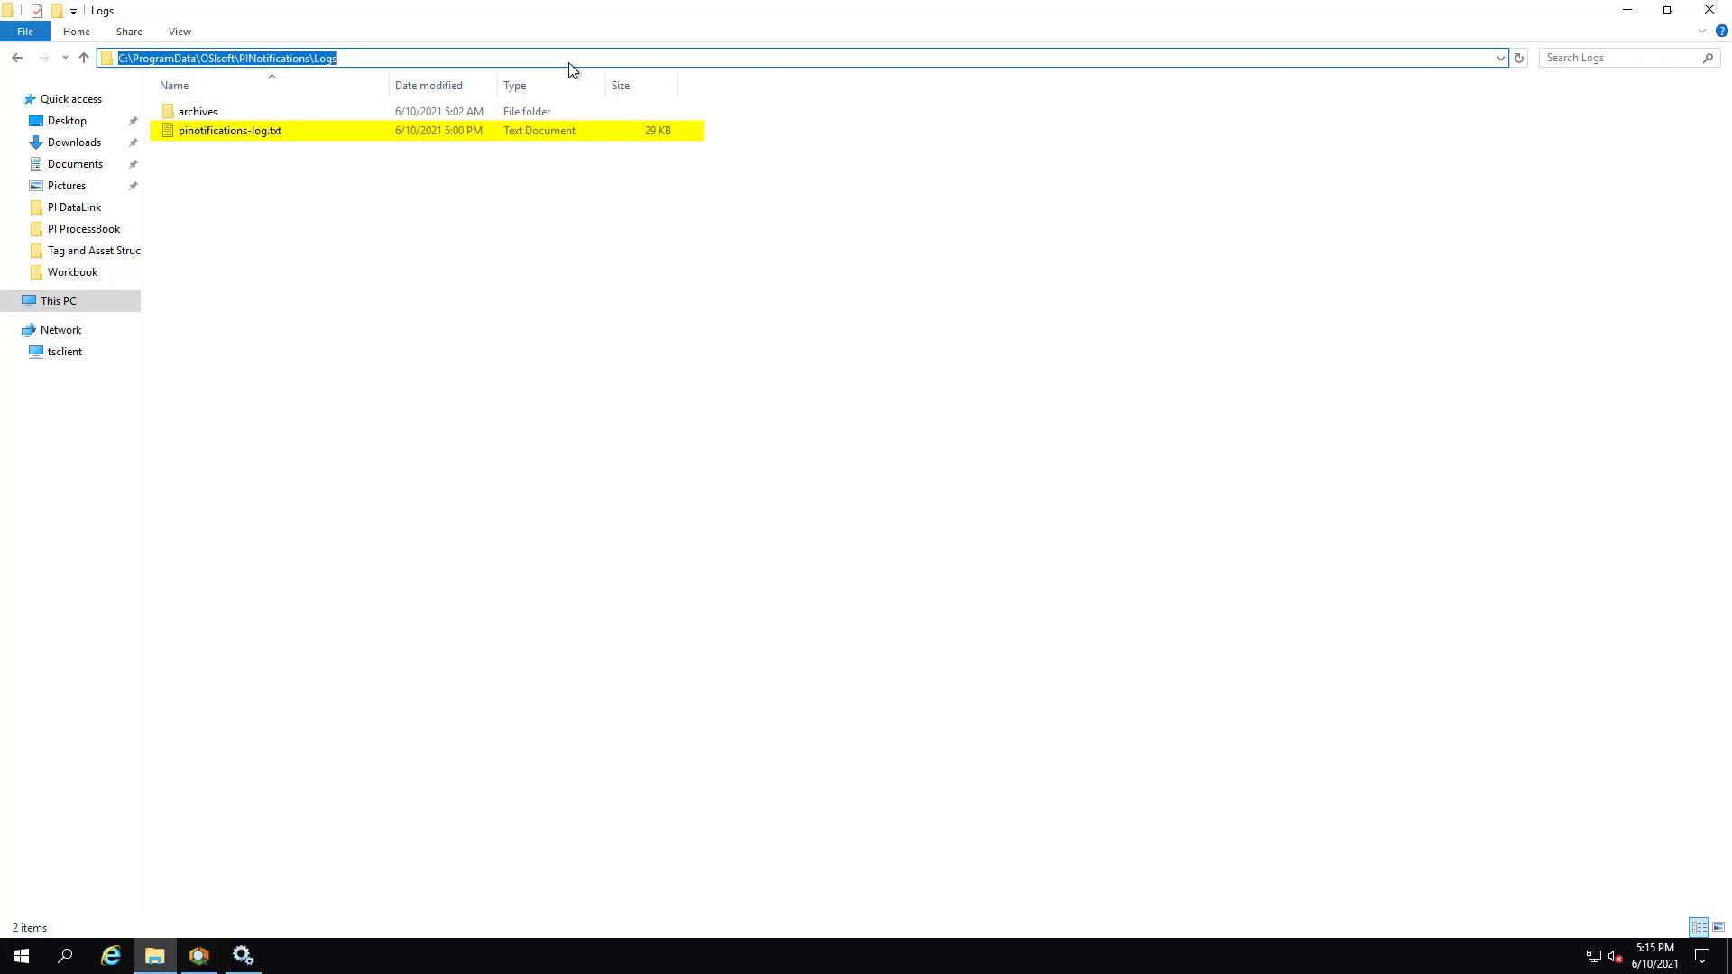
# Open pinotifications-log.txt and highlight the 06:30:30 SmtpException 'operation has timed out' entry
pyautogui.doubleClick(311, 130)
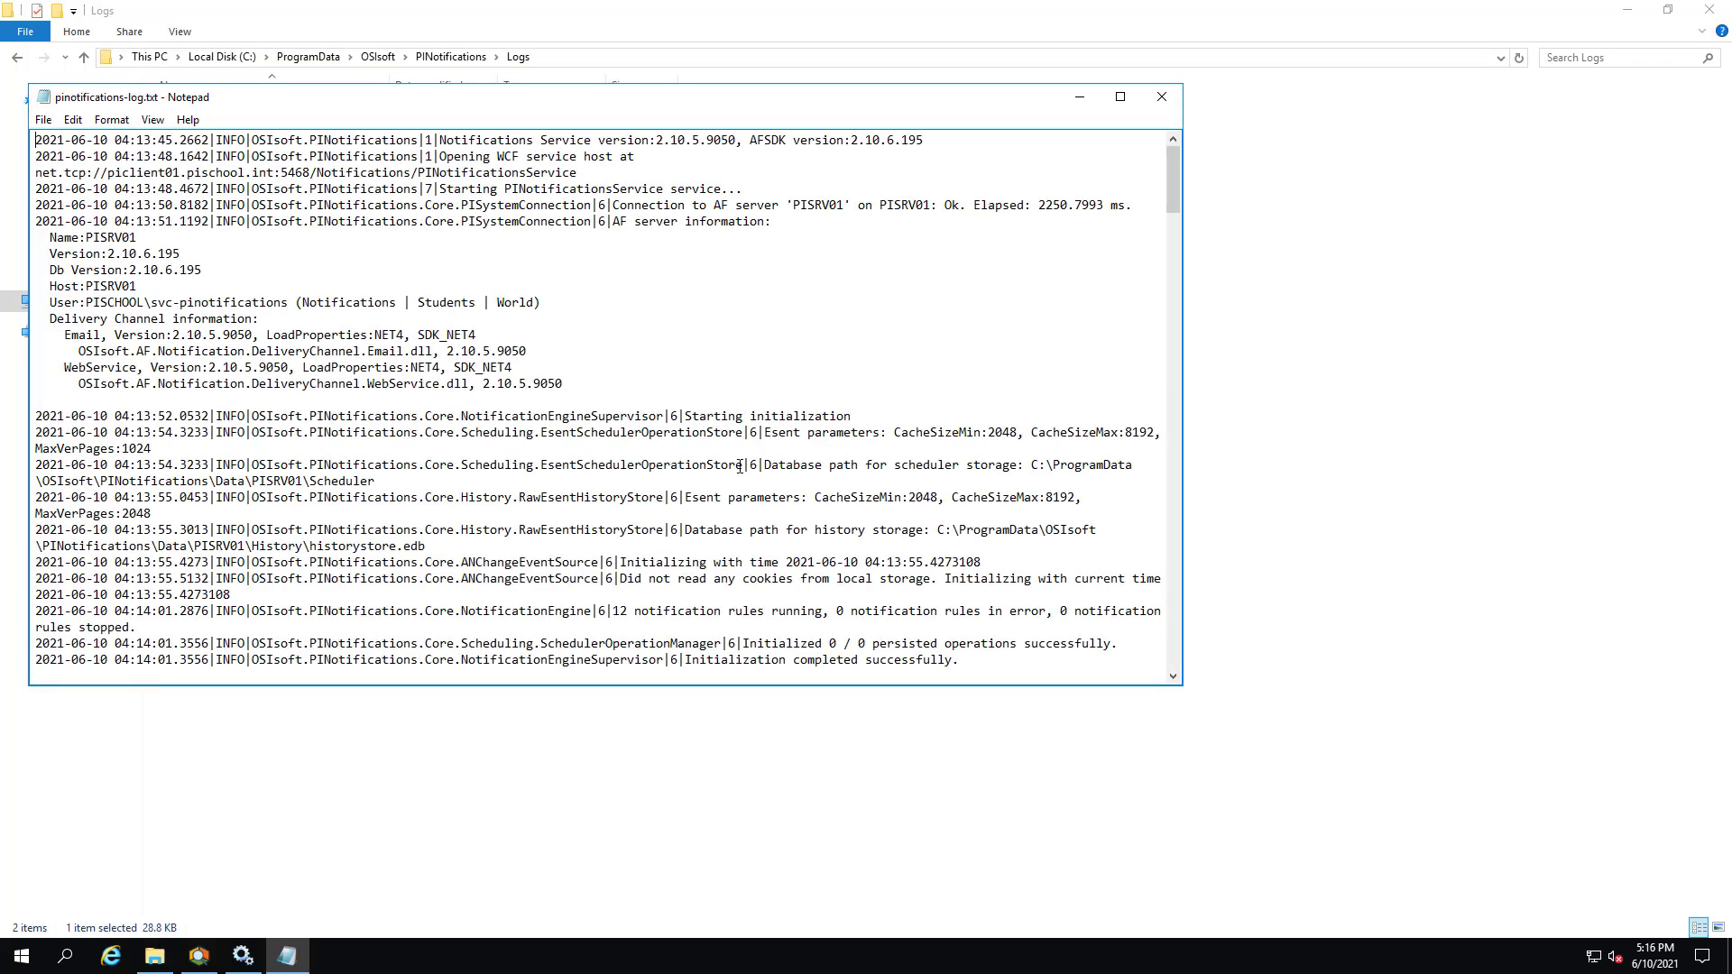
pyautogui.scroll(-15, 738, 505)
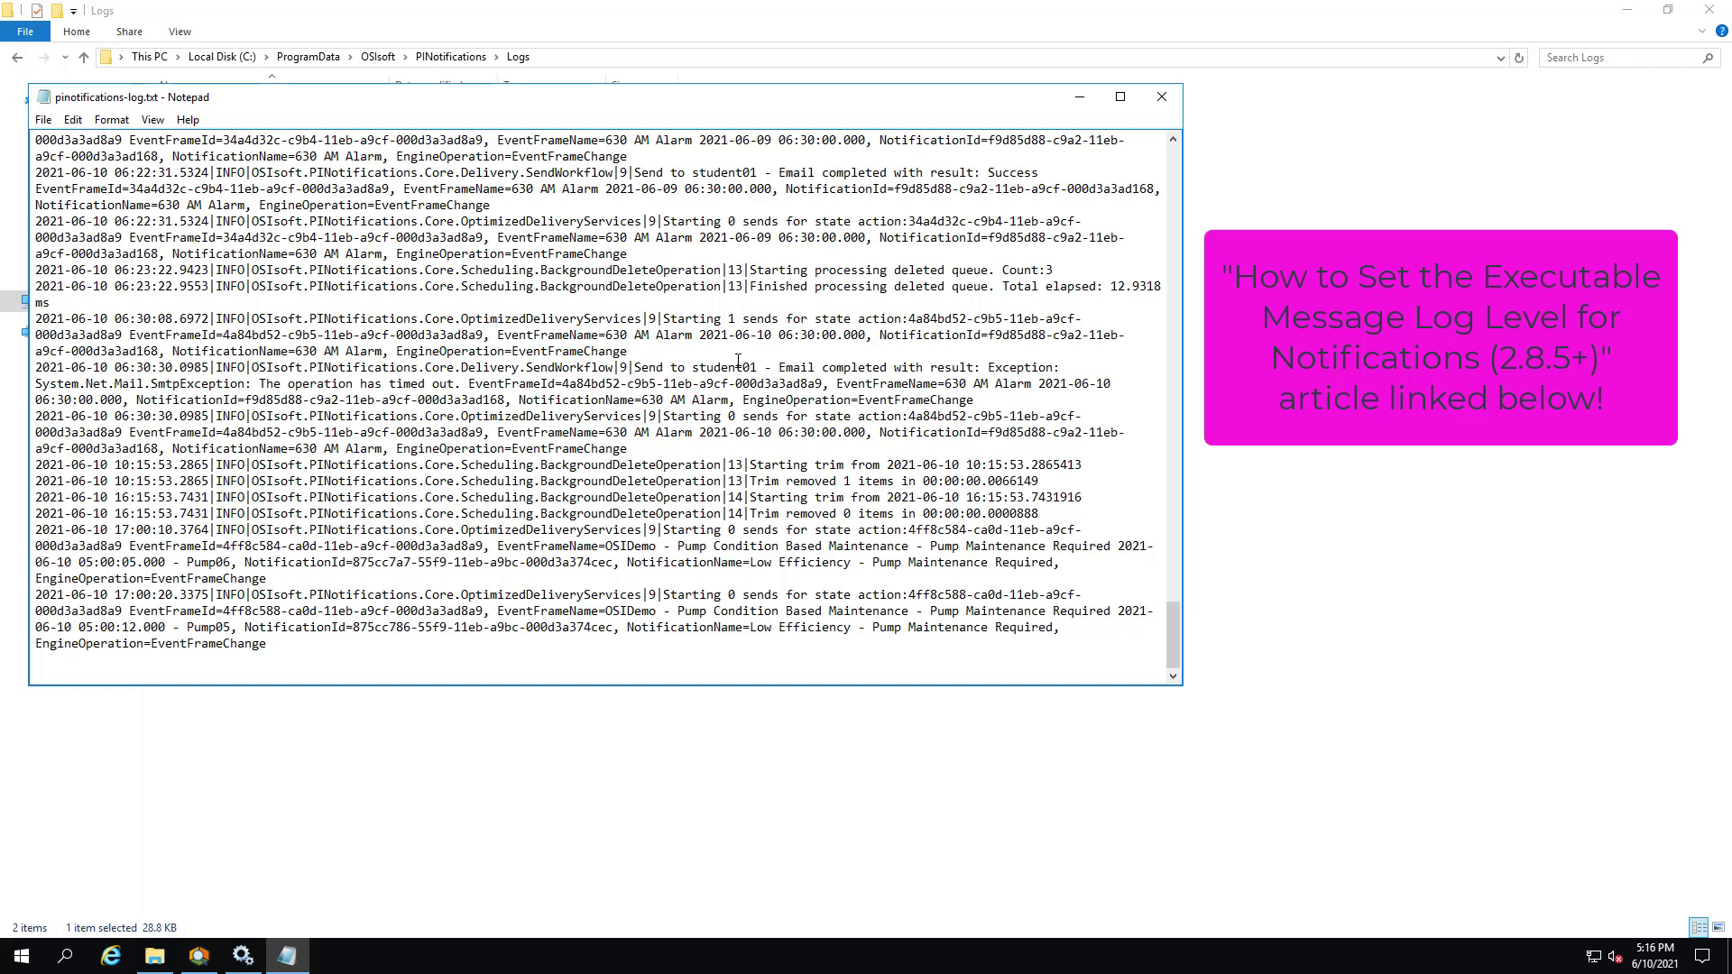
pyautogui.moveTo(778, 368); pyautogui.dragTo(464, 386)
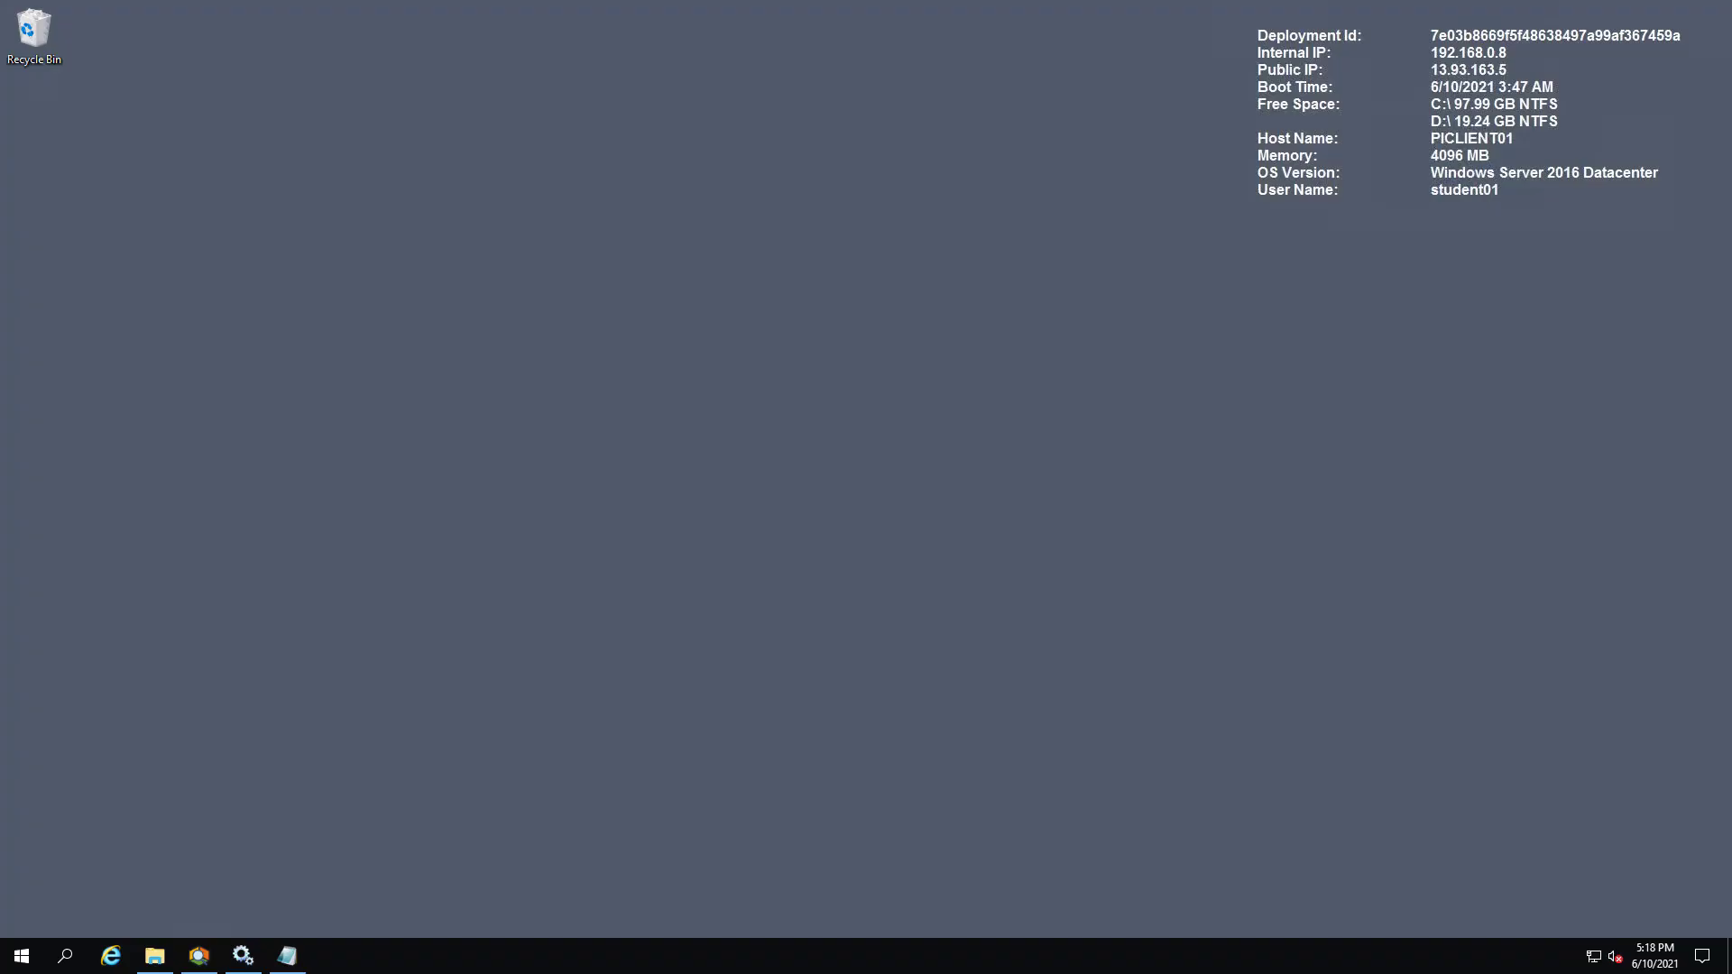
# Restore PI System Explorer, go to Contacts, and open Tools > Delivery Channel Plugins with Email selected
pyautogui.click(201, 958)
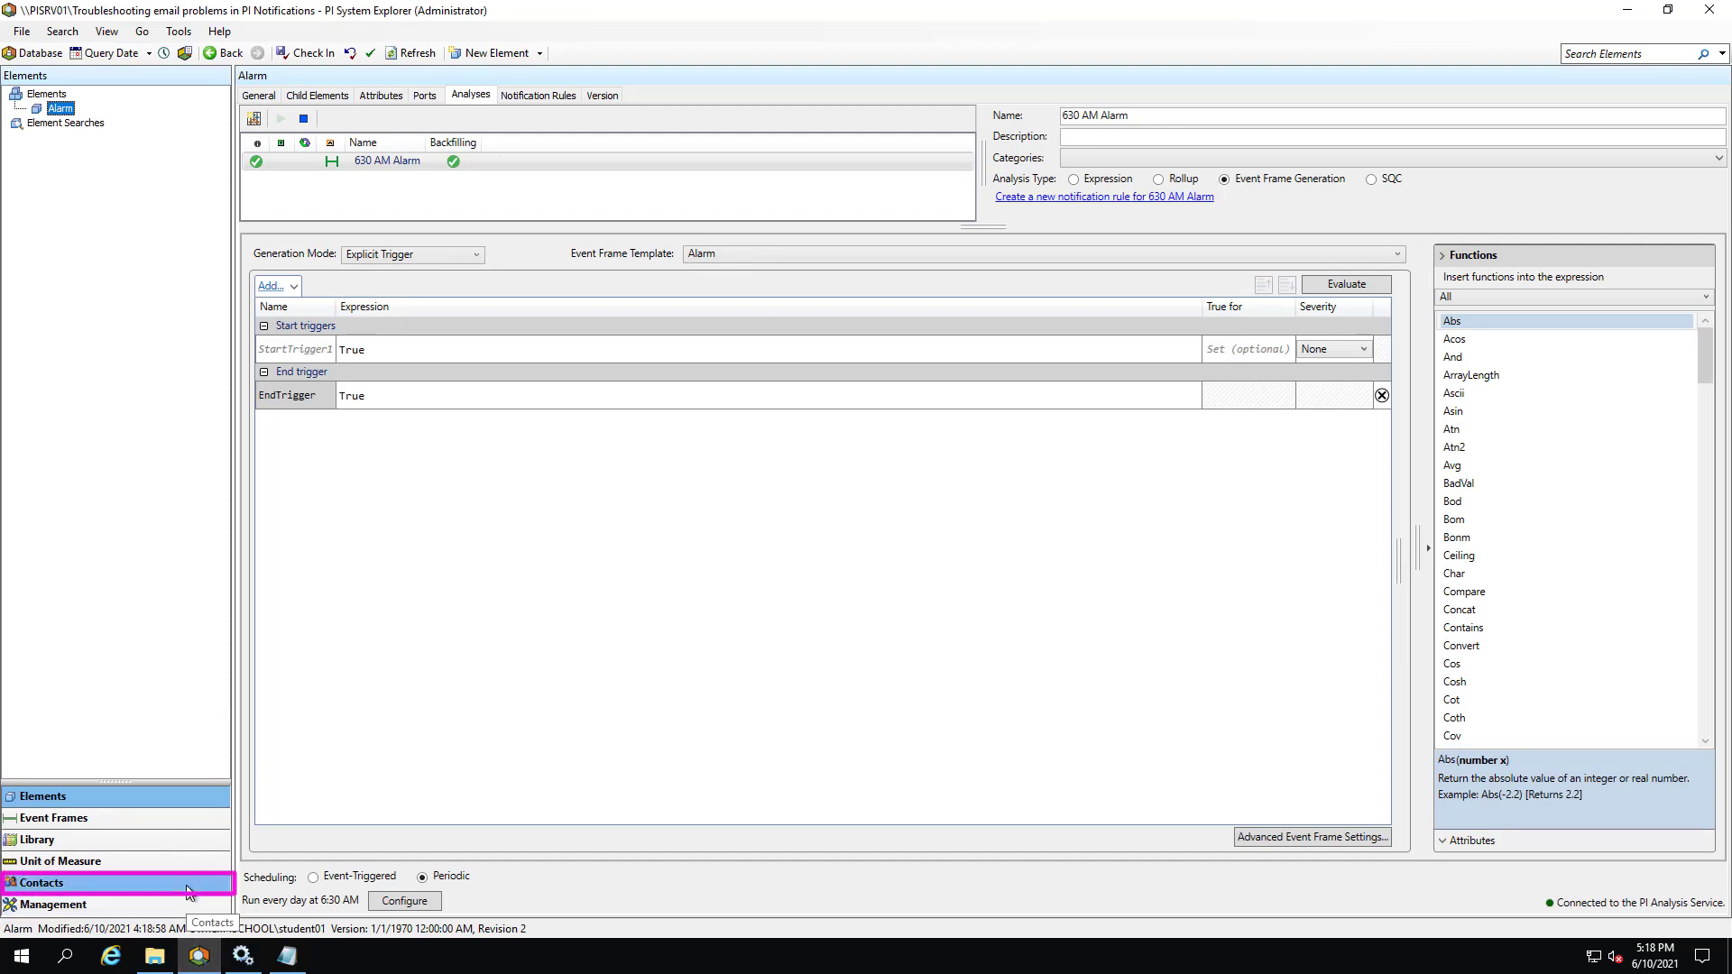
pyautogui.click(189, 888)
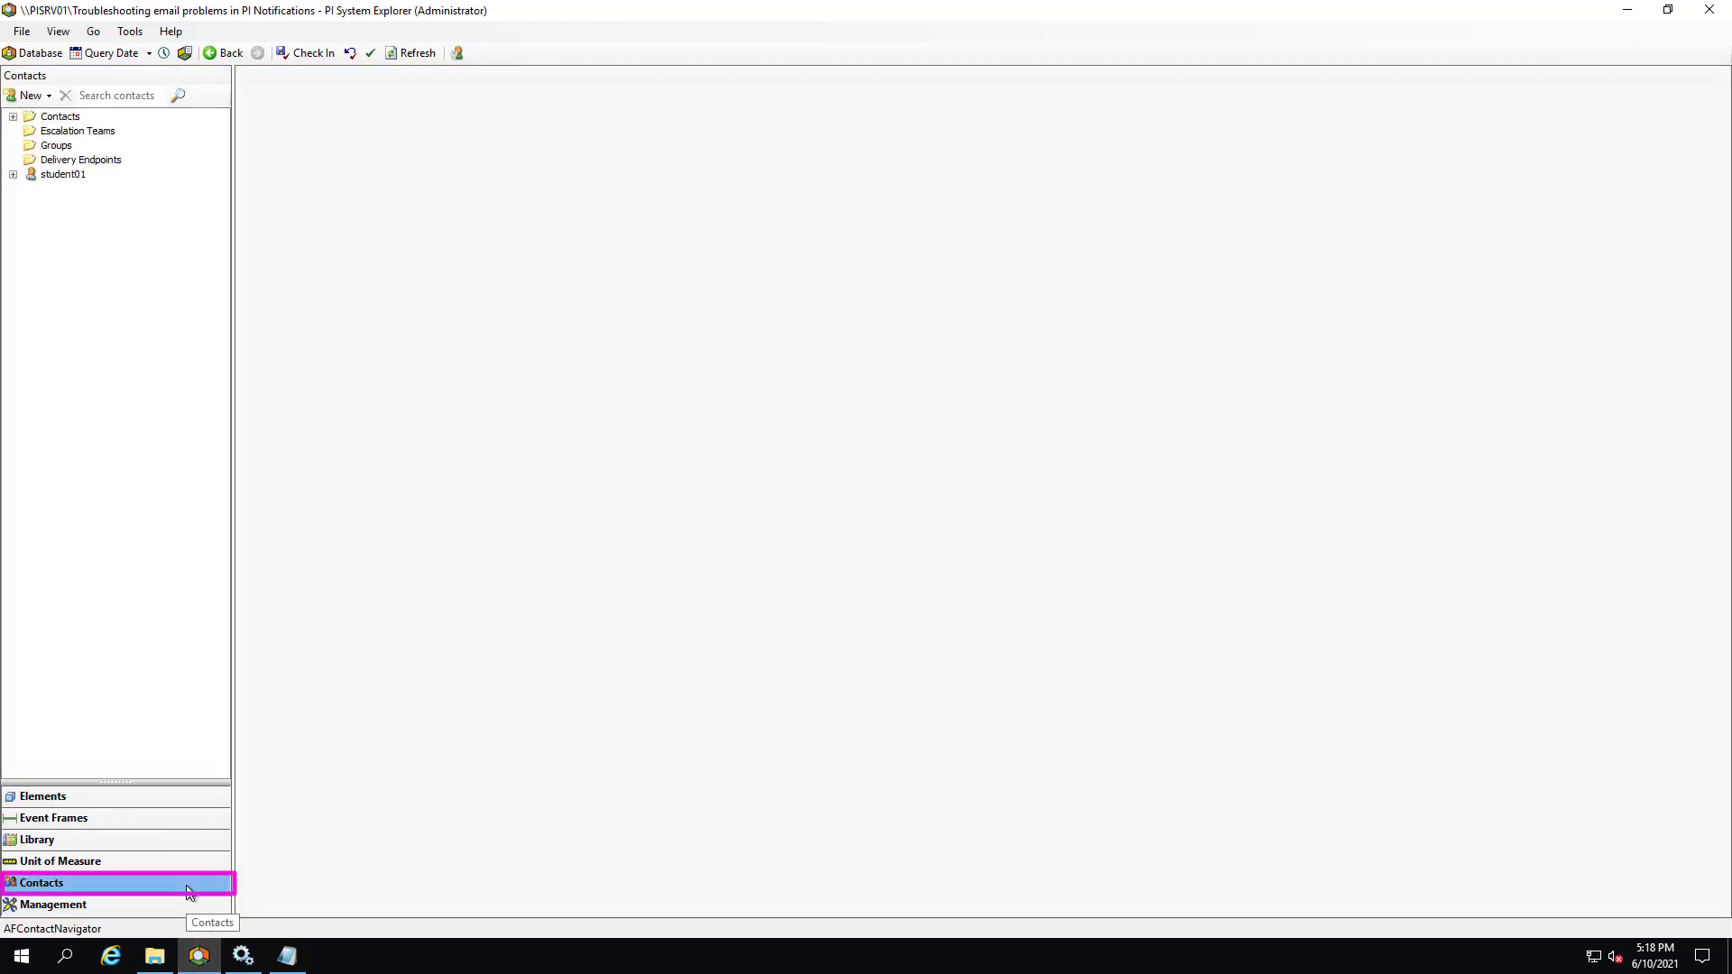
pyautogui.click(130, 31)
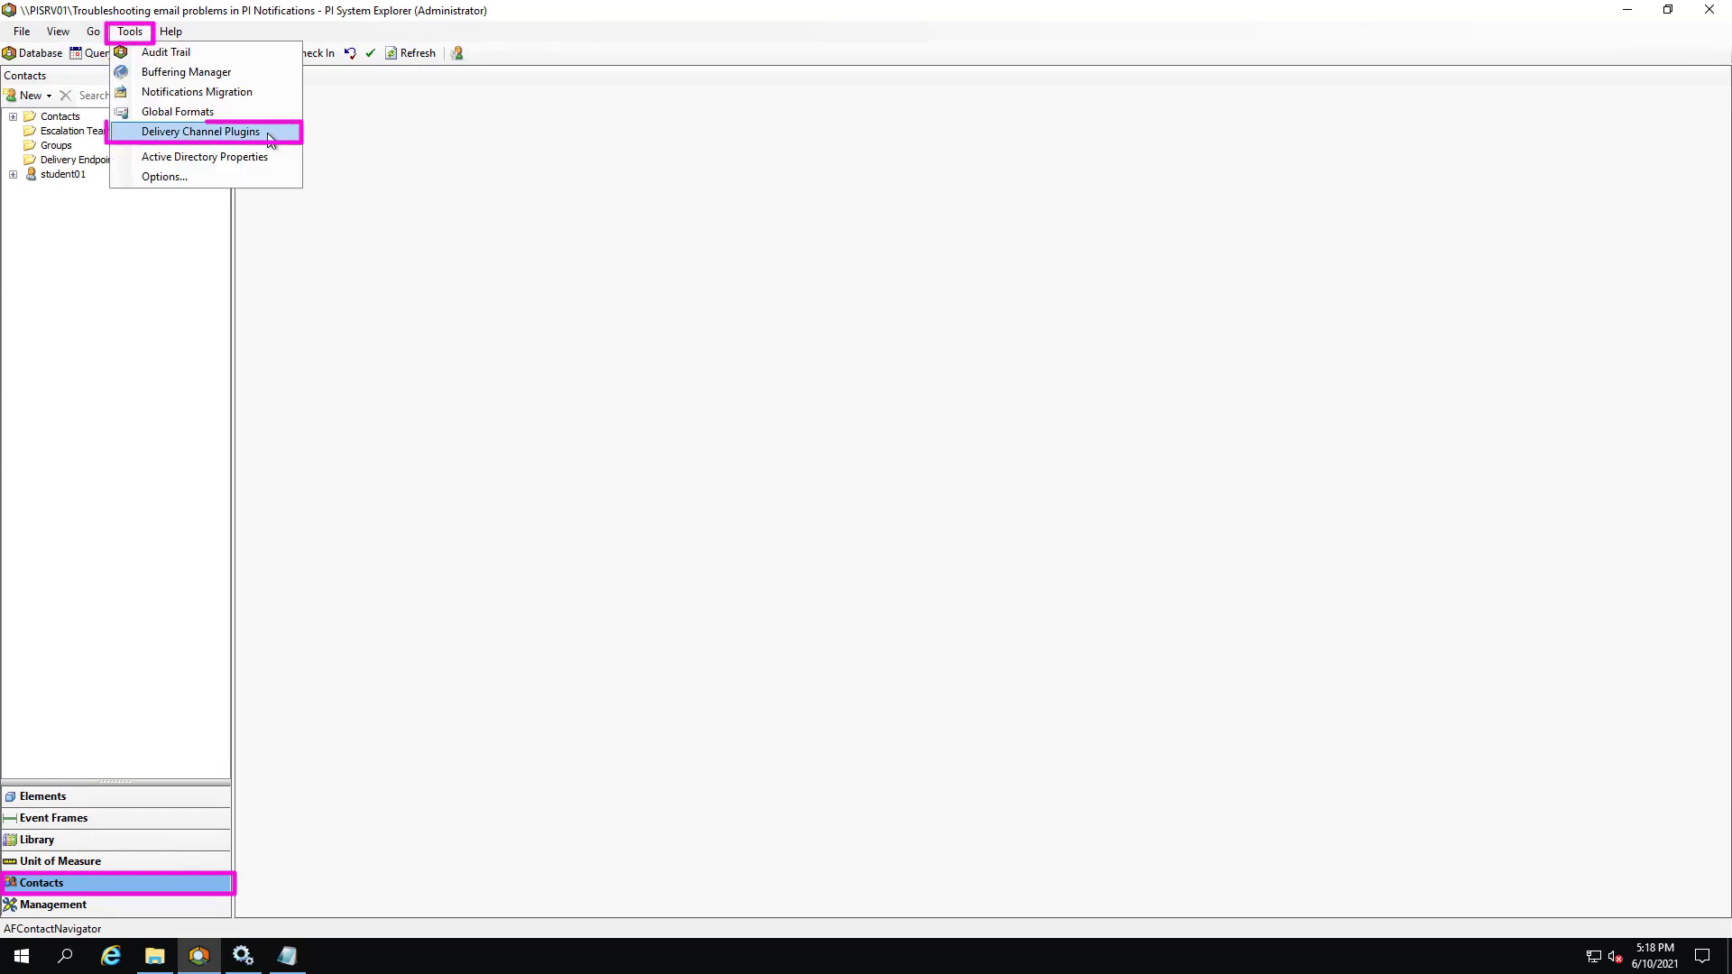
pyautogui.click(200, 132)
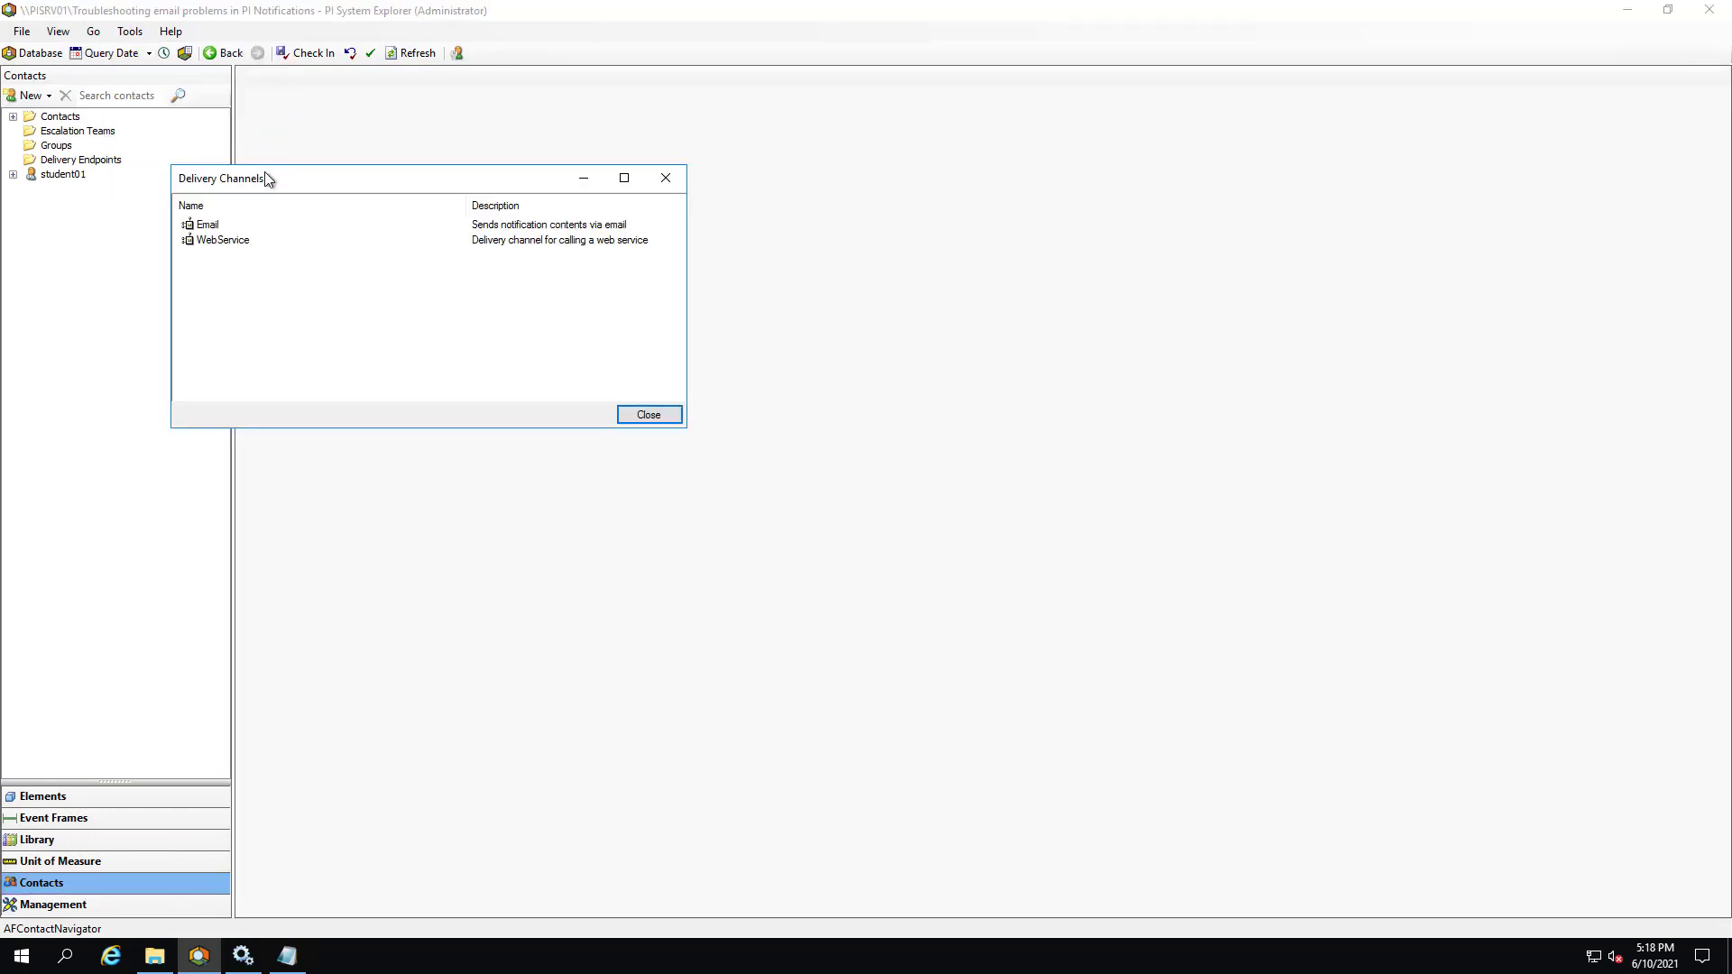
pyautogui.click(264, 229)
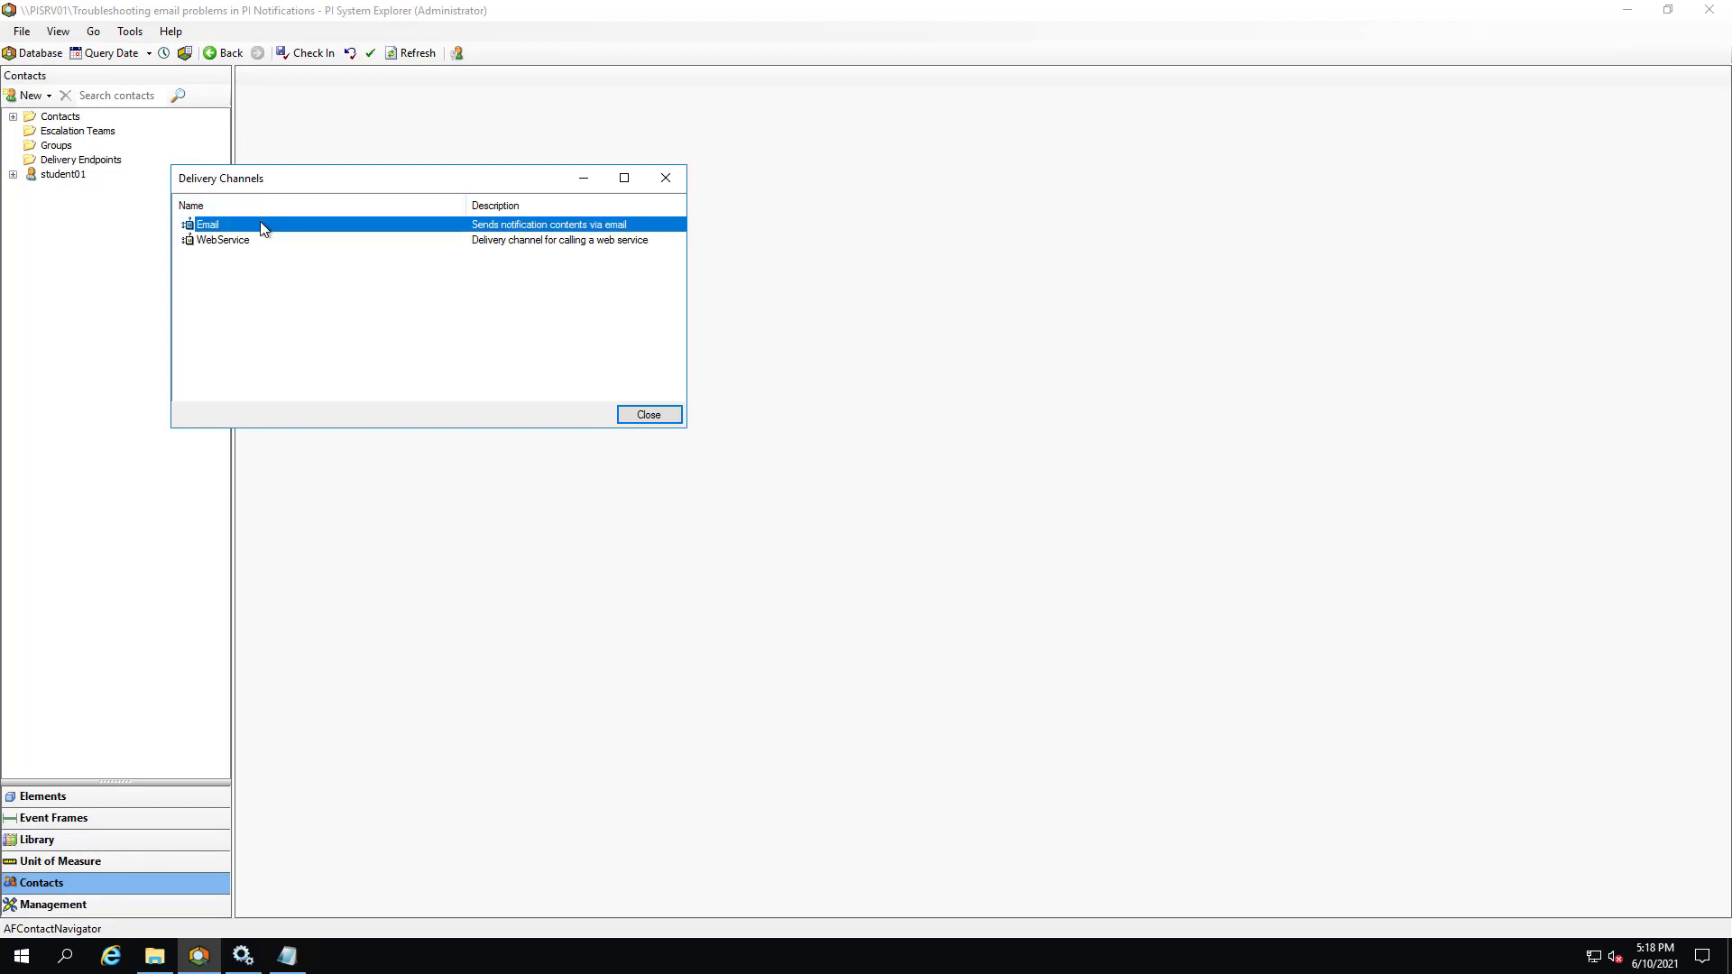
# Open the Email channel settings and test SMTP server PISRV01 on port 25, which times out
pyautogui.rightClick(264, 229)
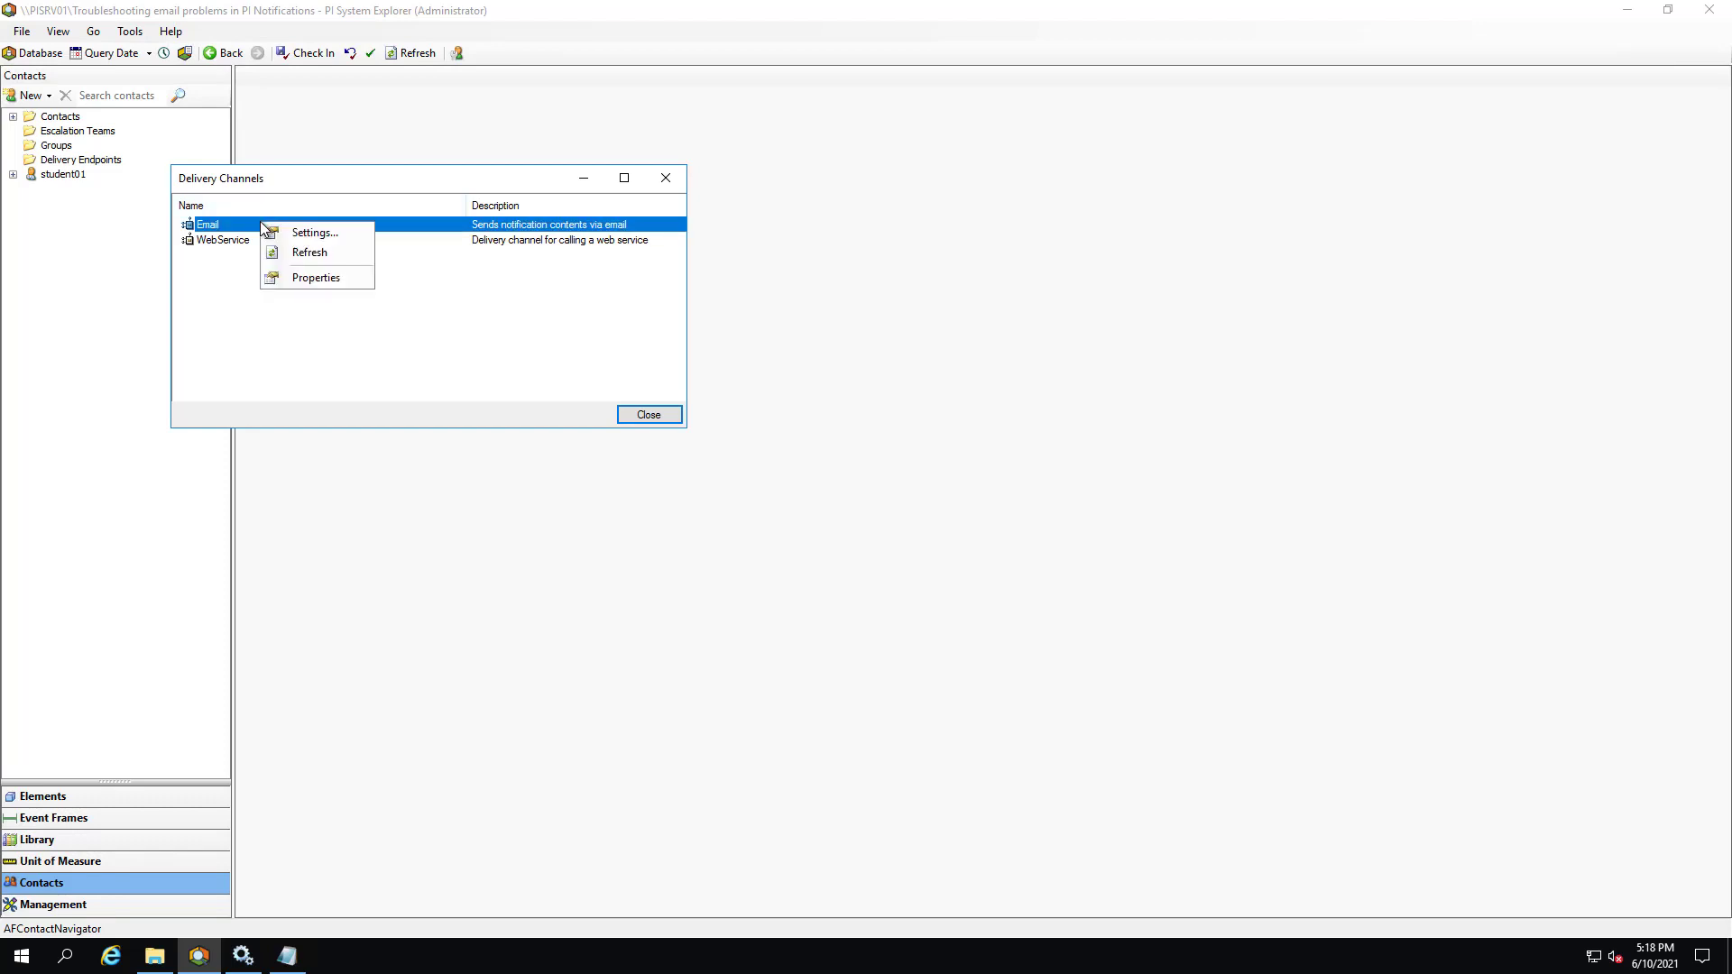
pyautogui.click(311, 233)
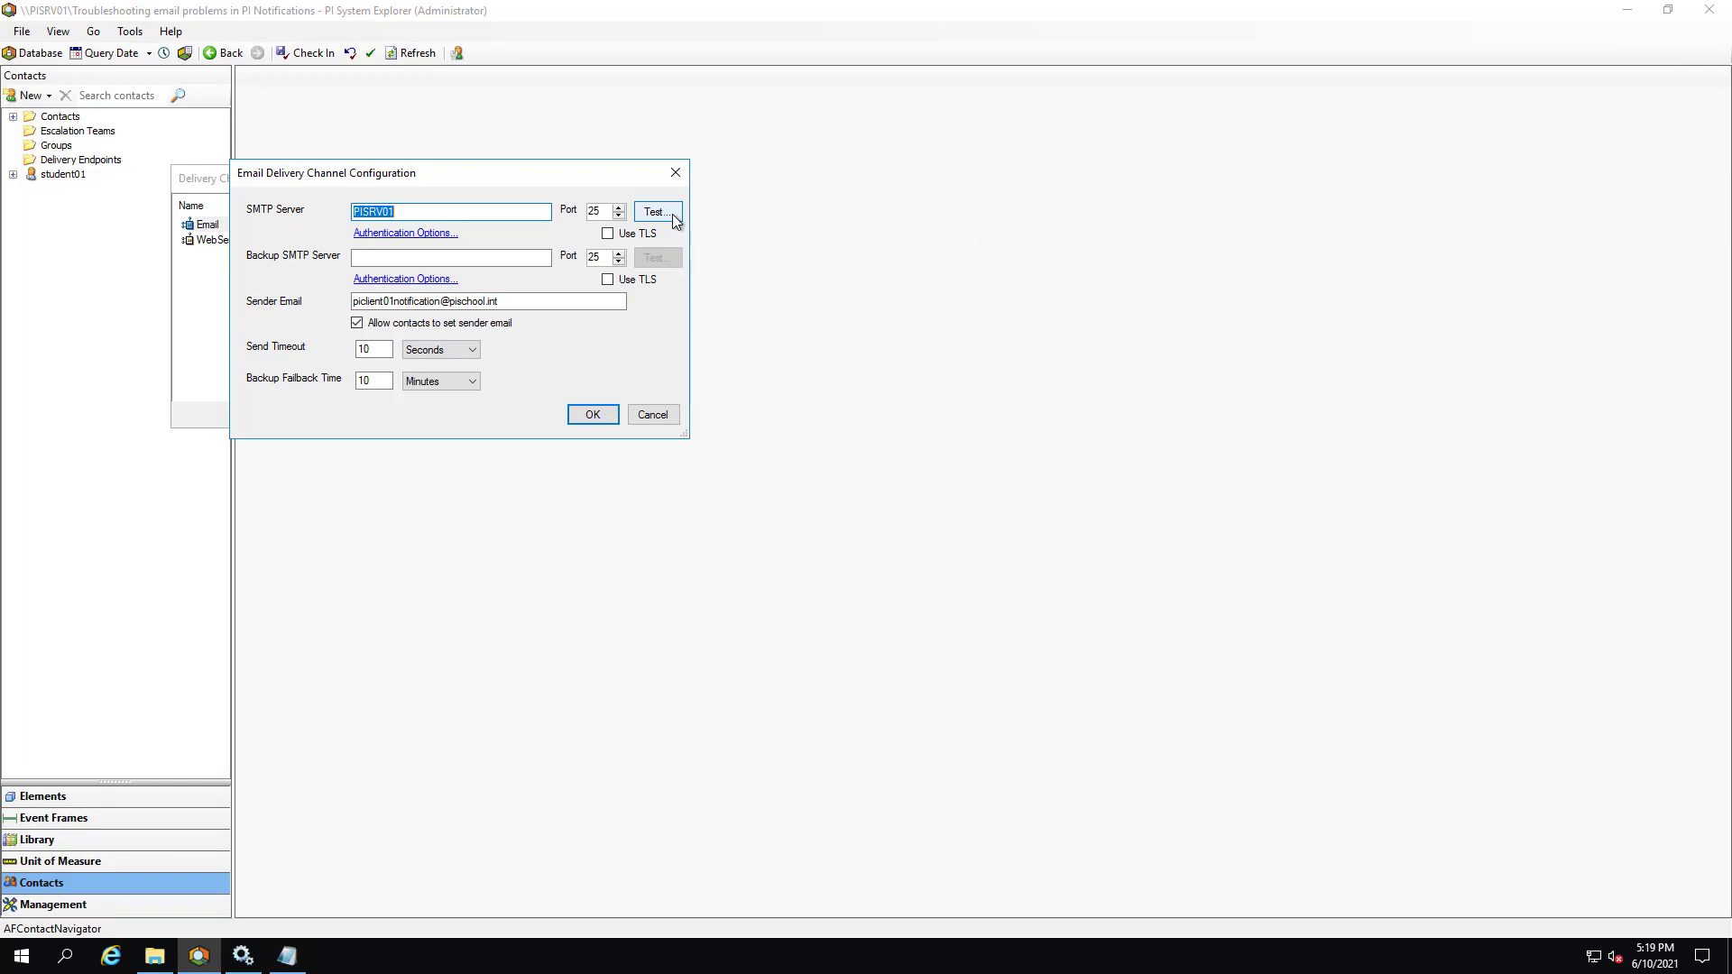
pyautogui.click(673, 215)
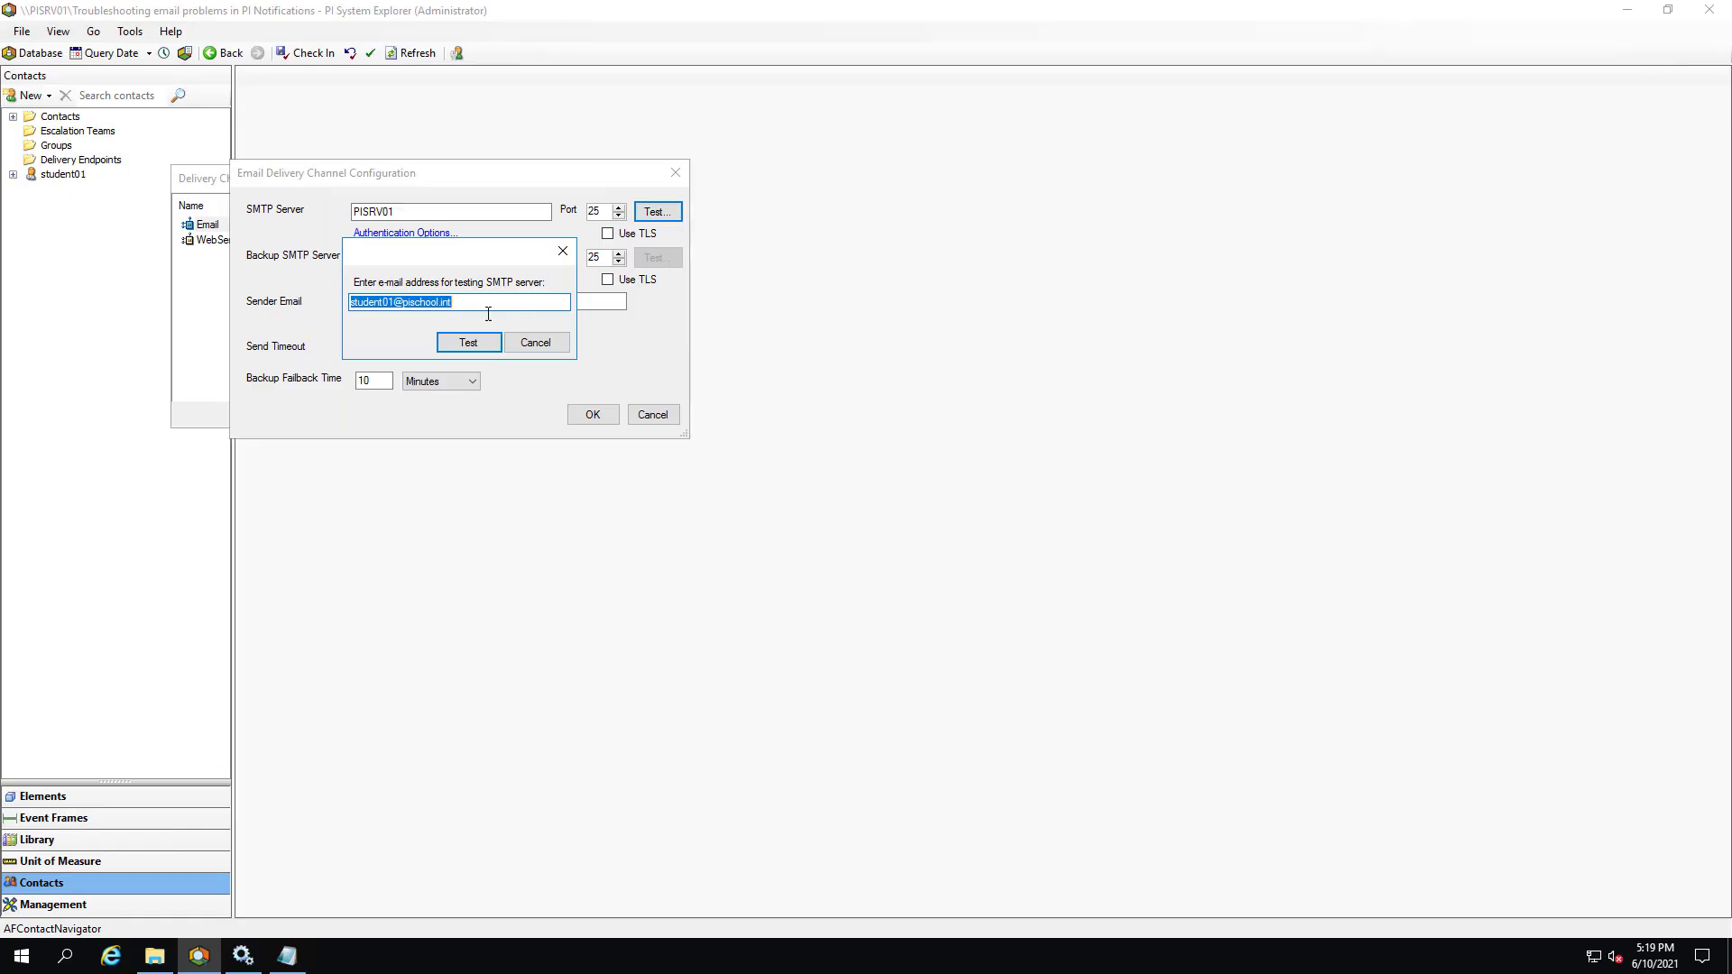
pyautogui.click(456, 348)
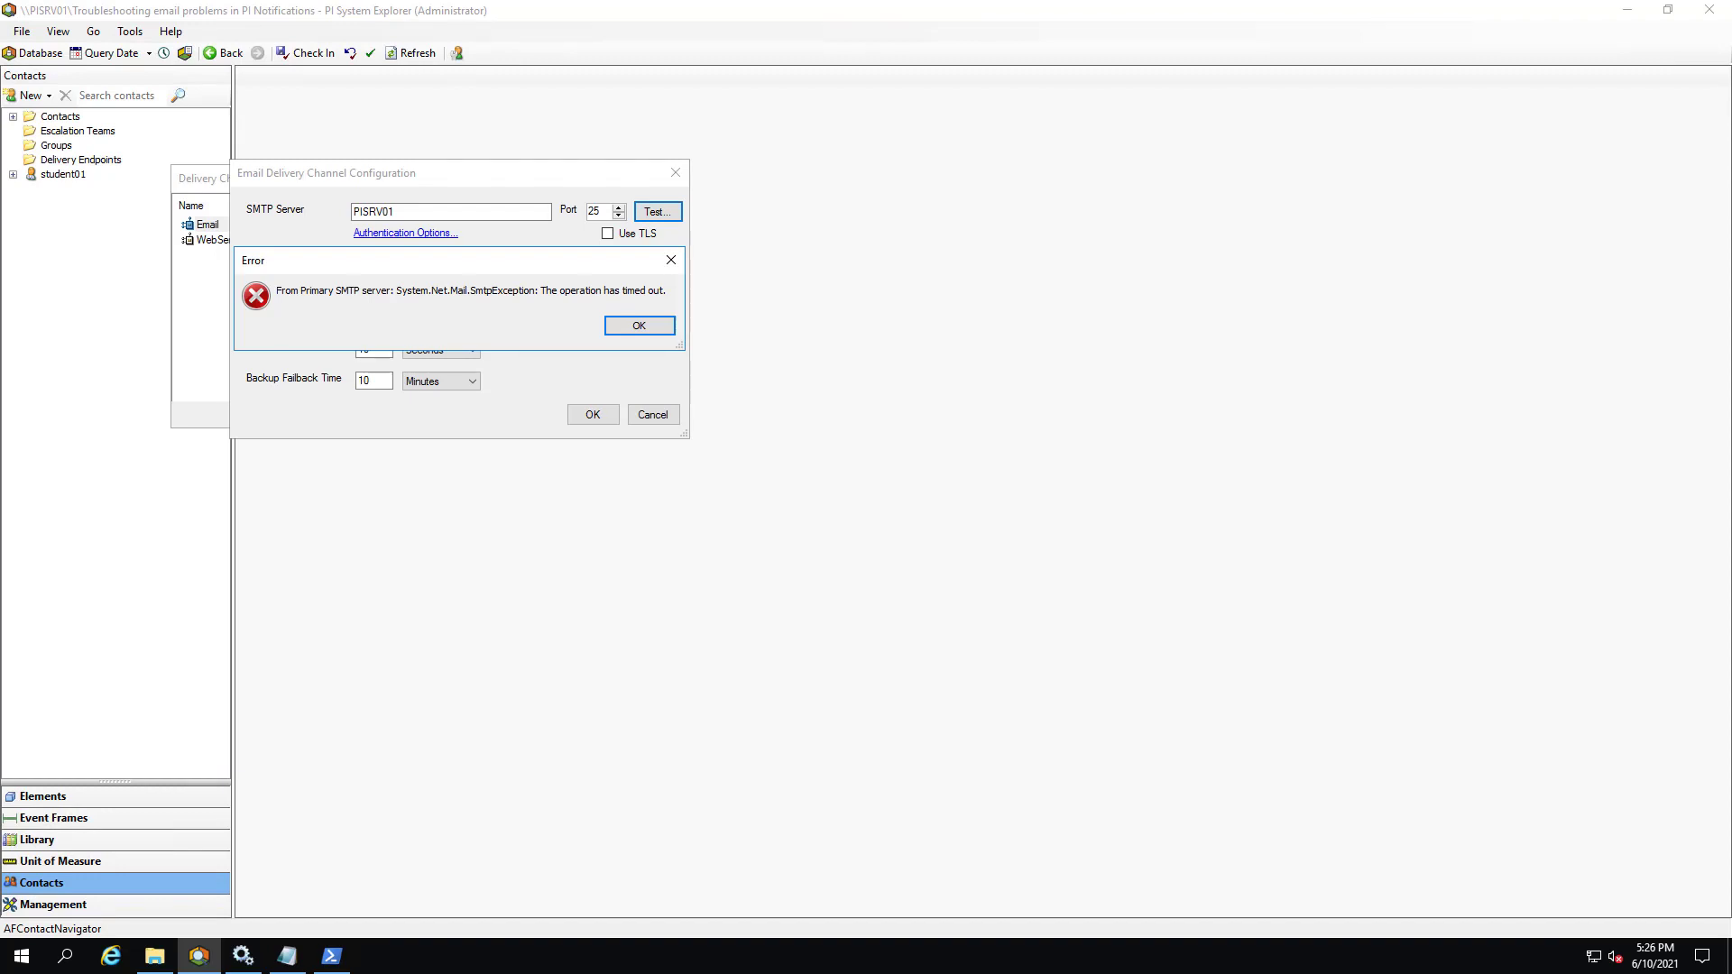
# Bring up PowerShell to test a TcpClient connection to PISRV01 on port 25
pyautogui.click(332, 956)
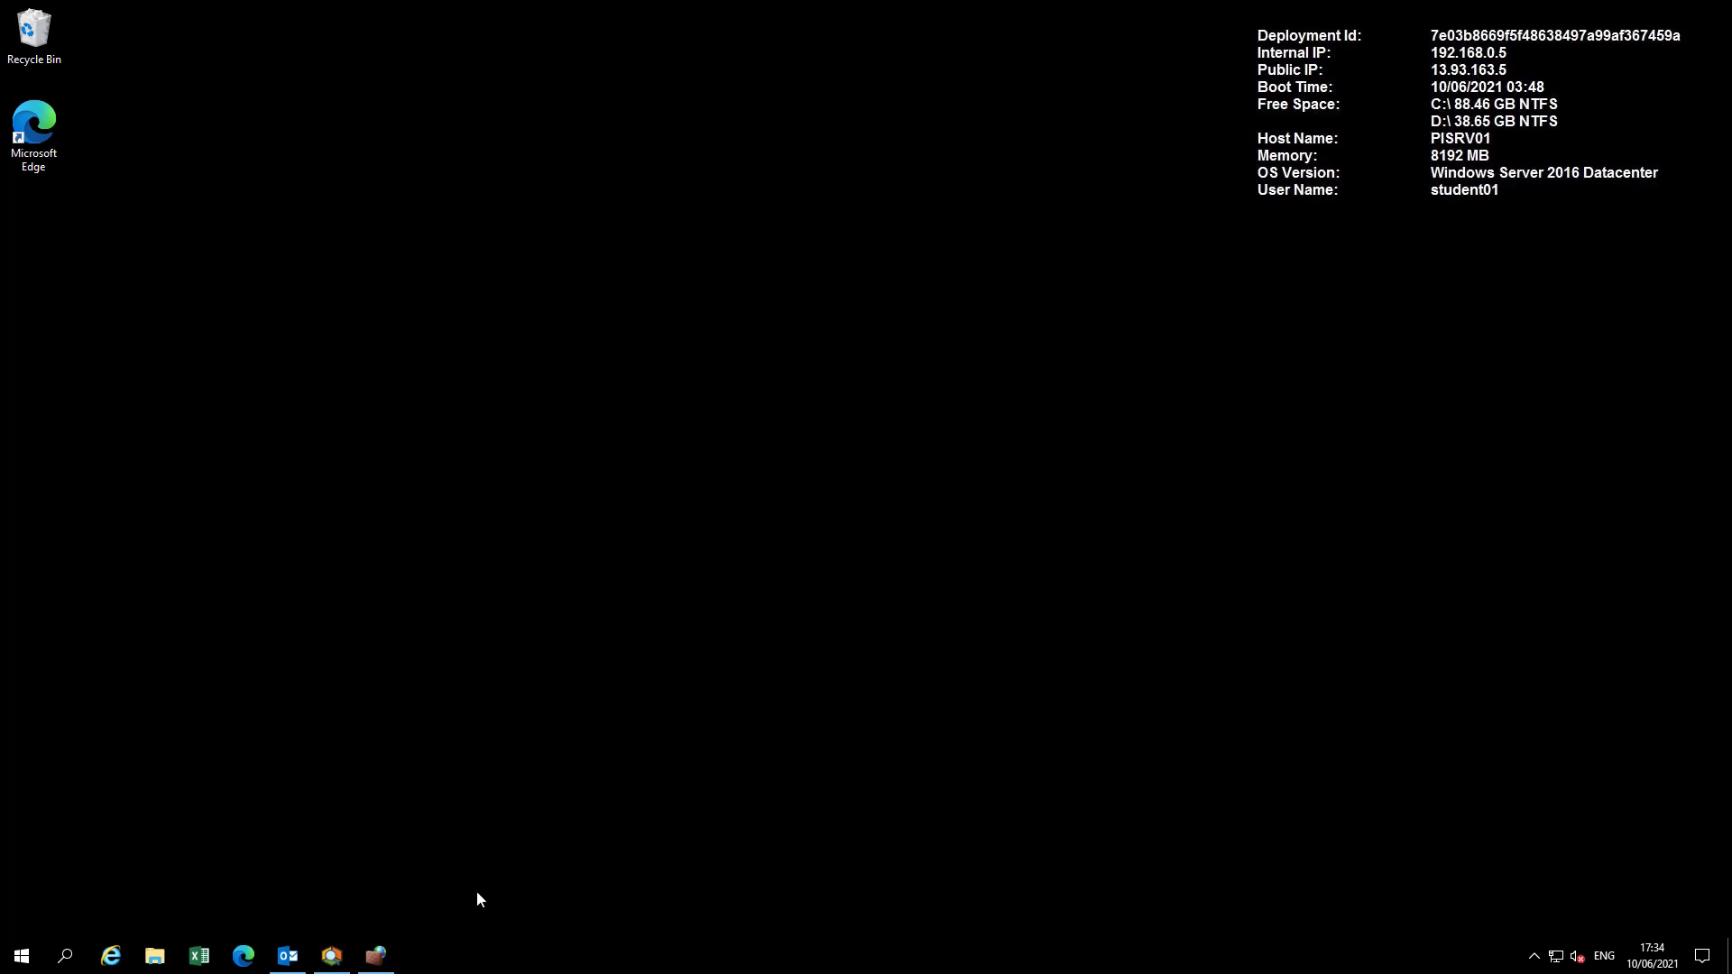
# Open Windows Firewall with Advanced Security on PISRV01 and show its inbound rules list
pyautogui.click(374, 959)
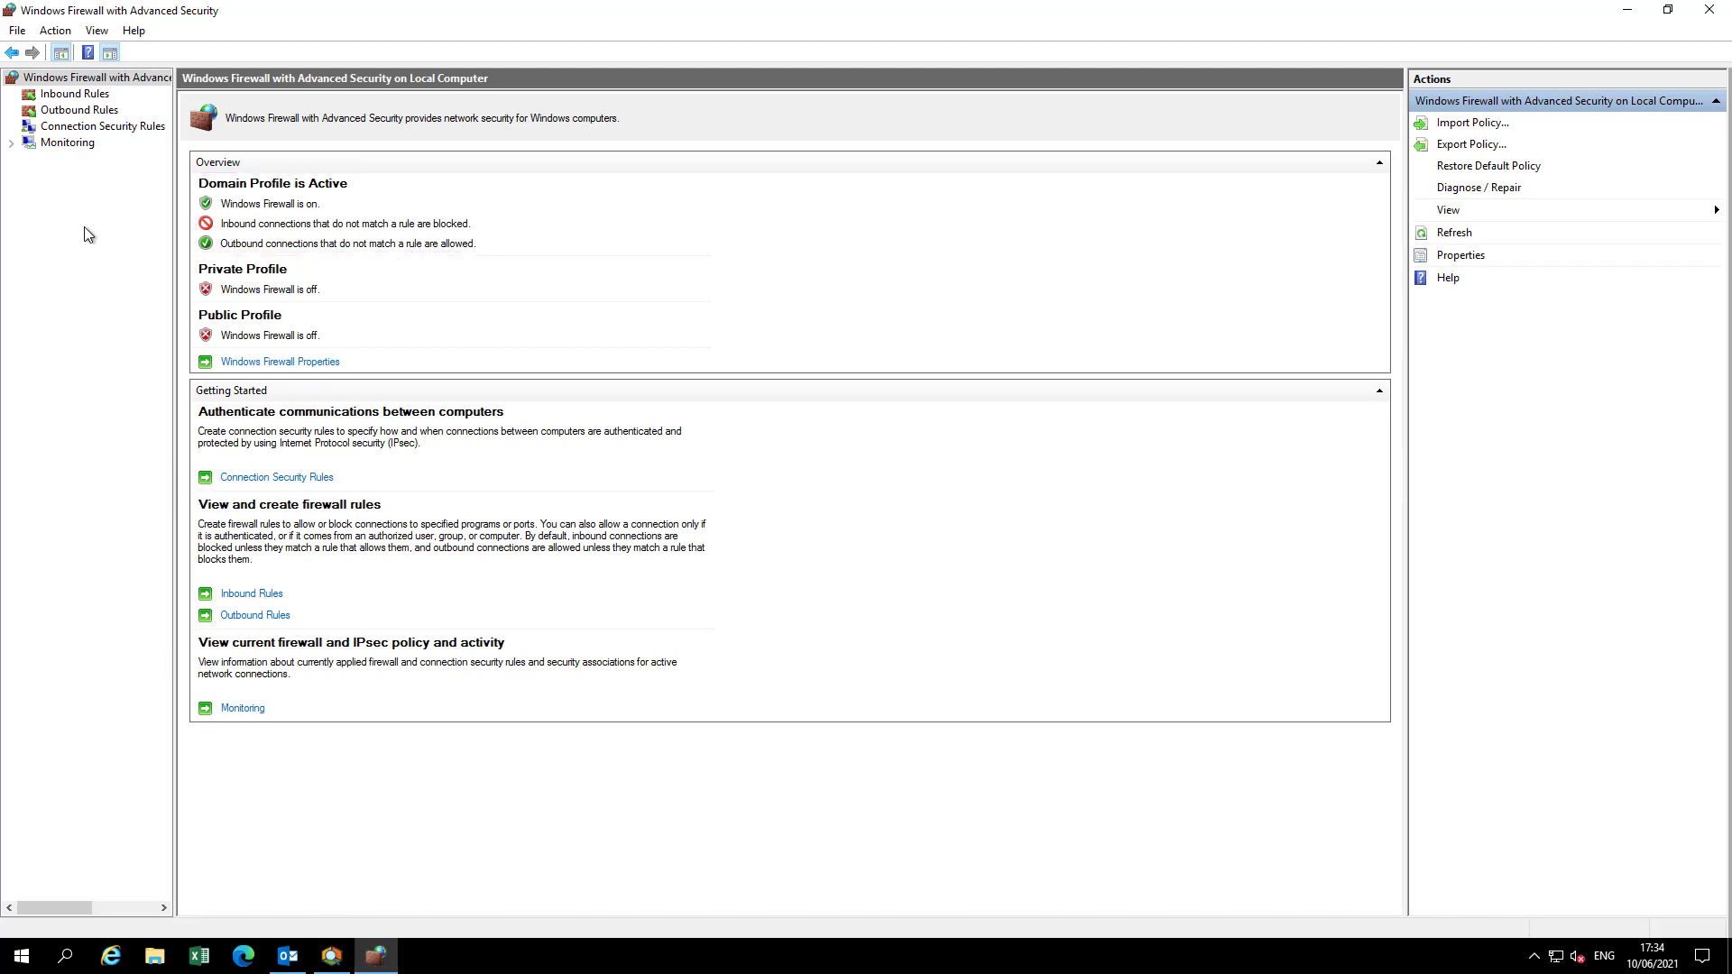
pyautogui.click(87, 99)
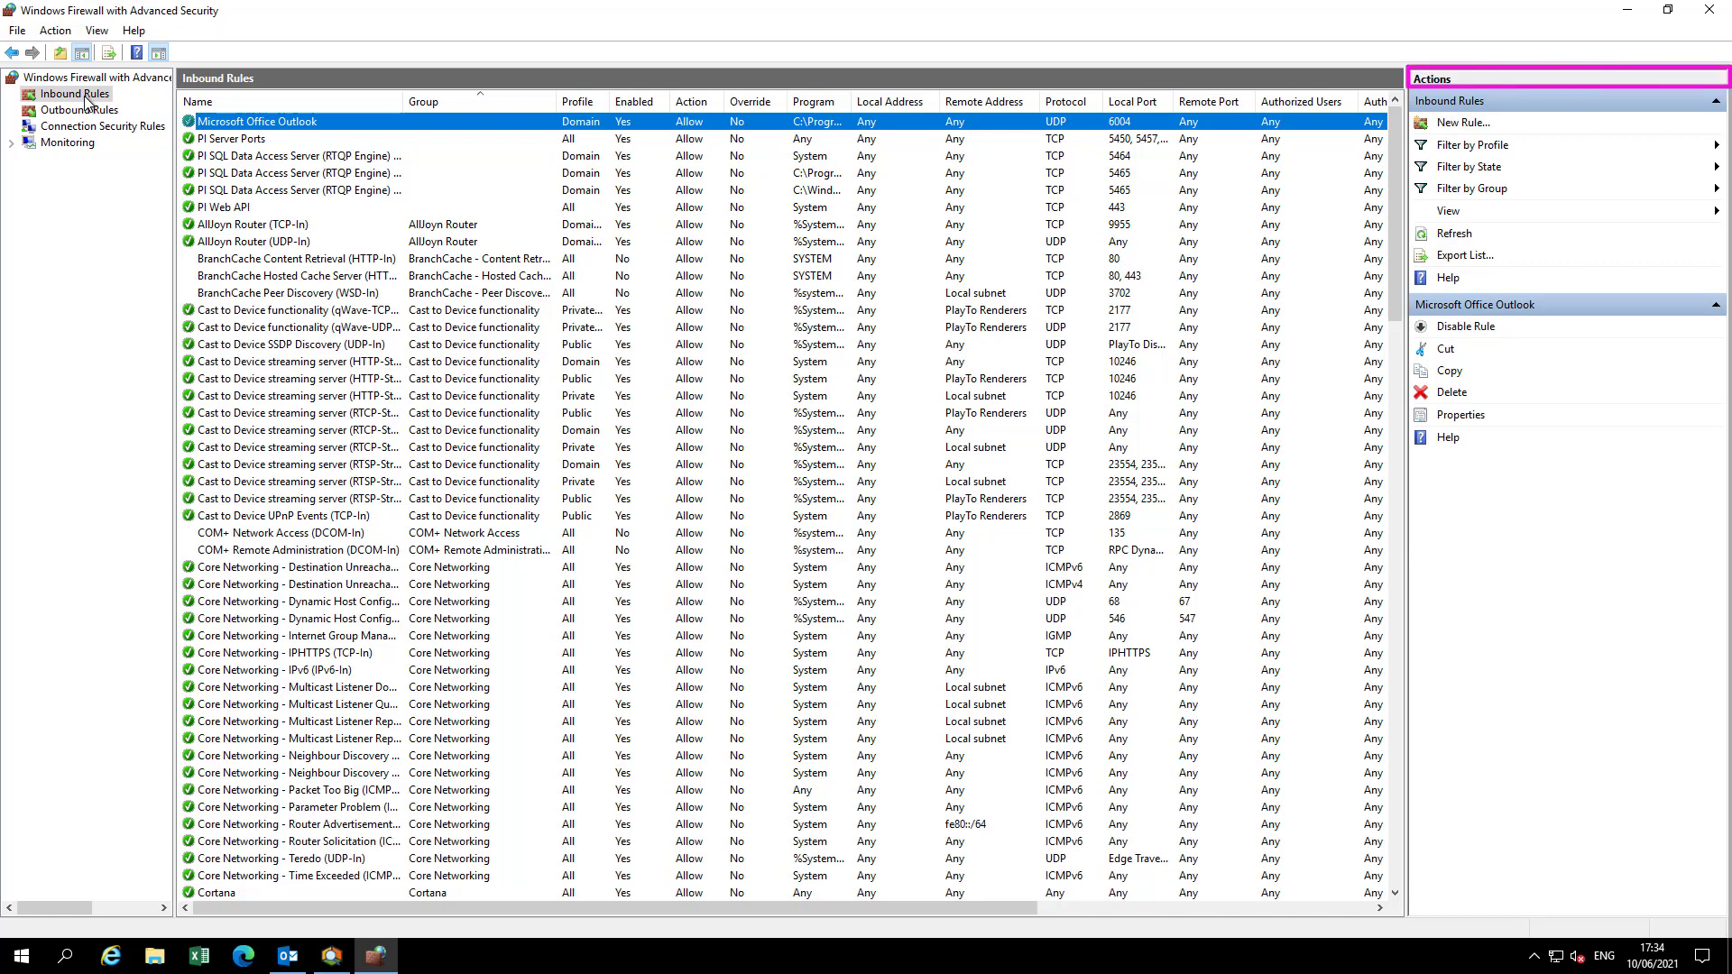
# Build a port rule allowing TCP 25 on all profiles, named 'SMTP Server inbound port'
pyautogui.click(1462, 125)
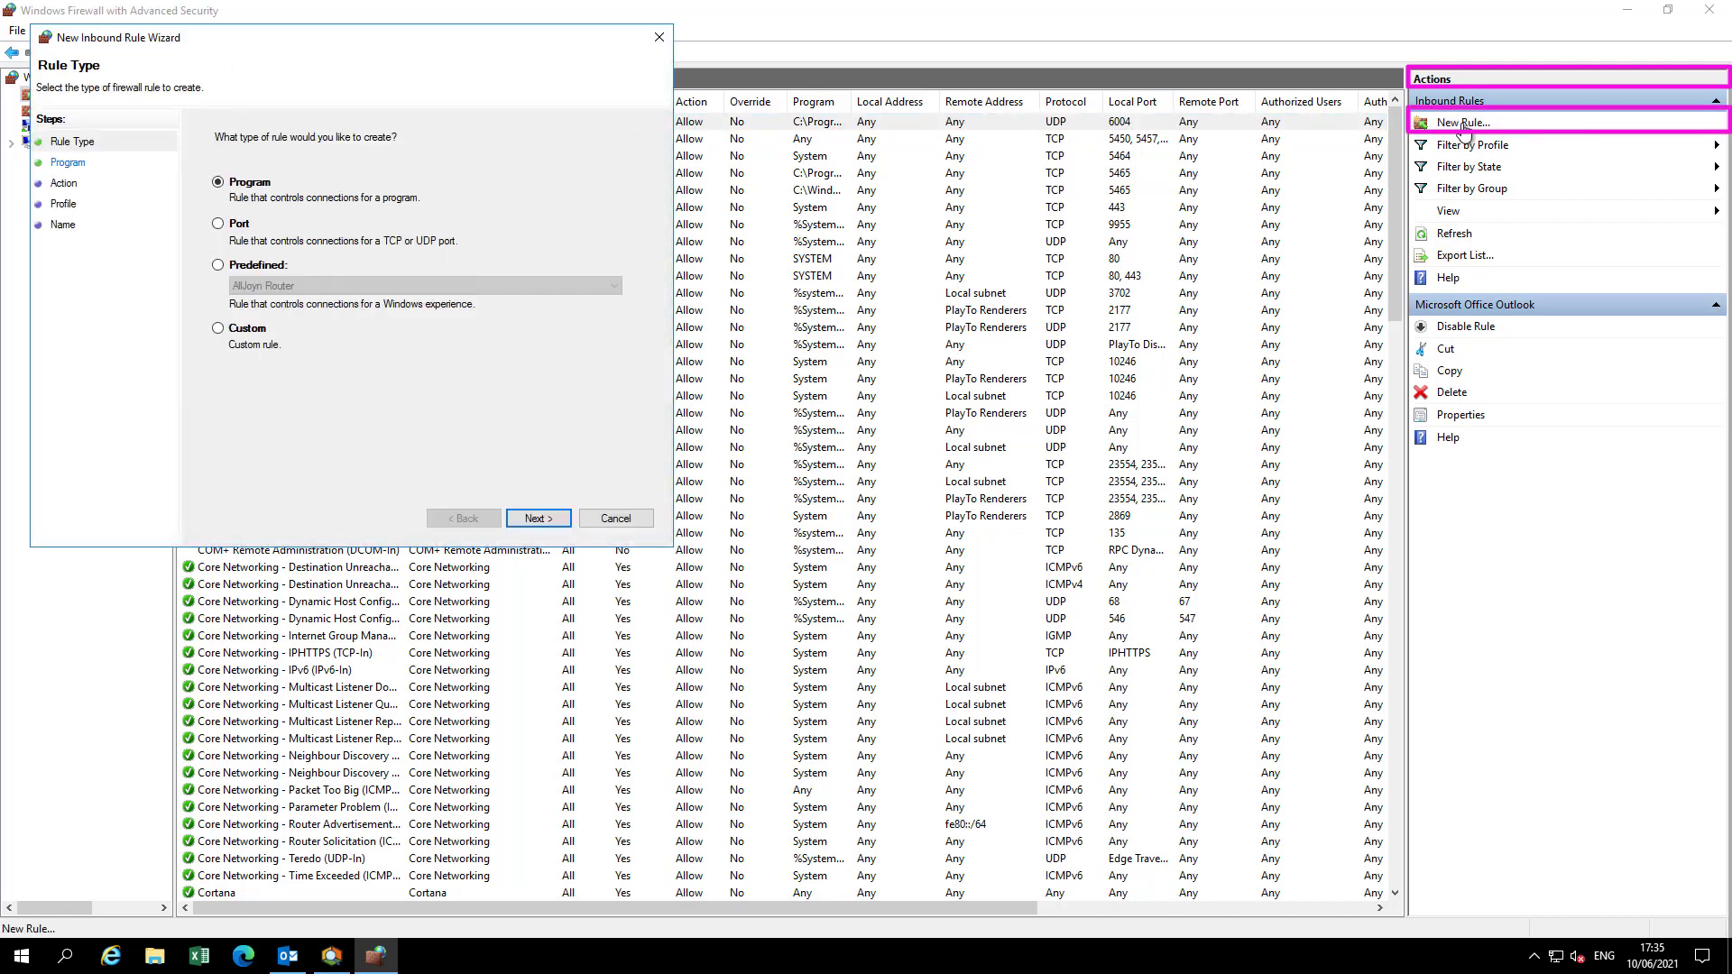
pyautogui.click(248, 235)
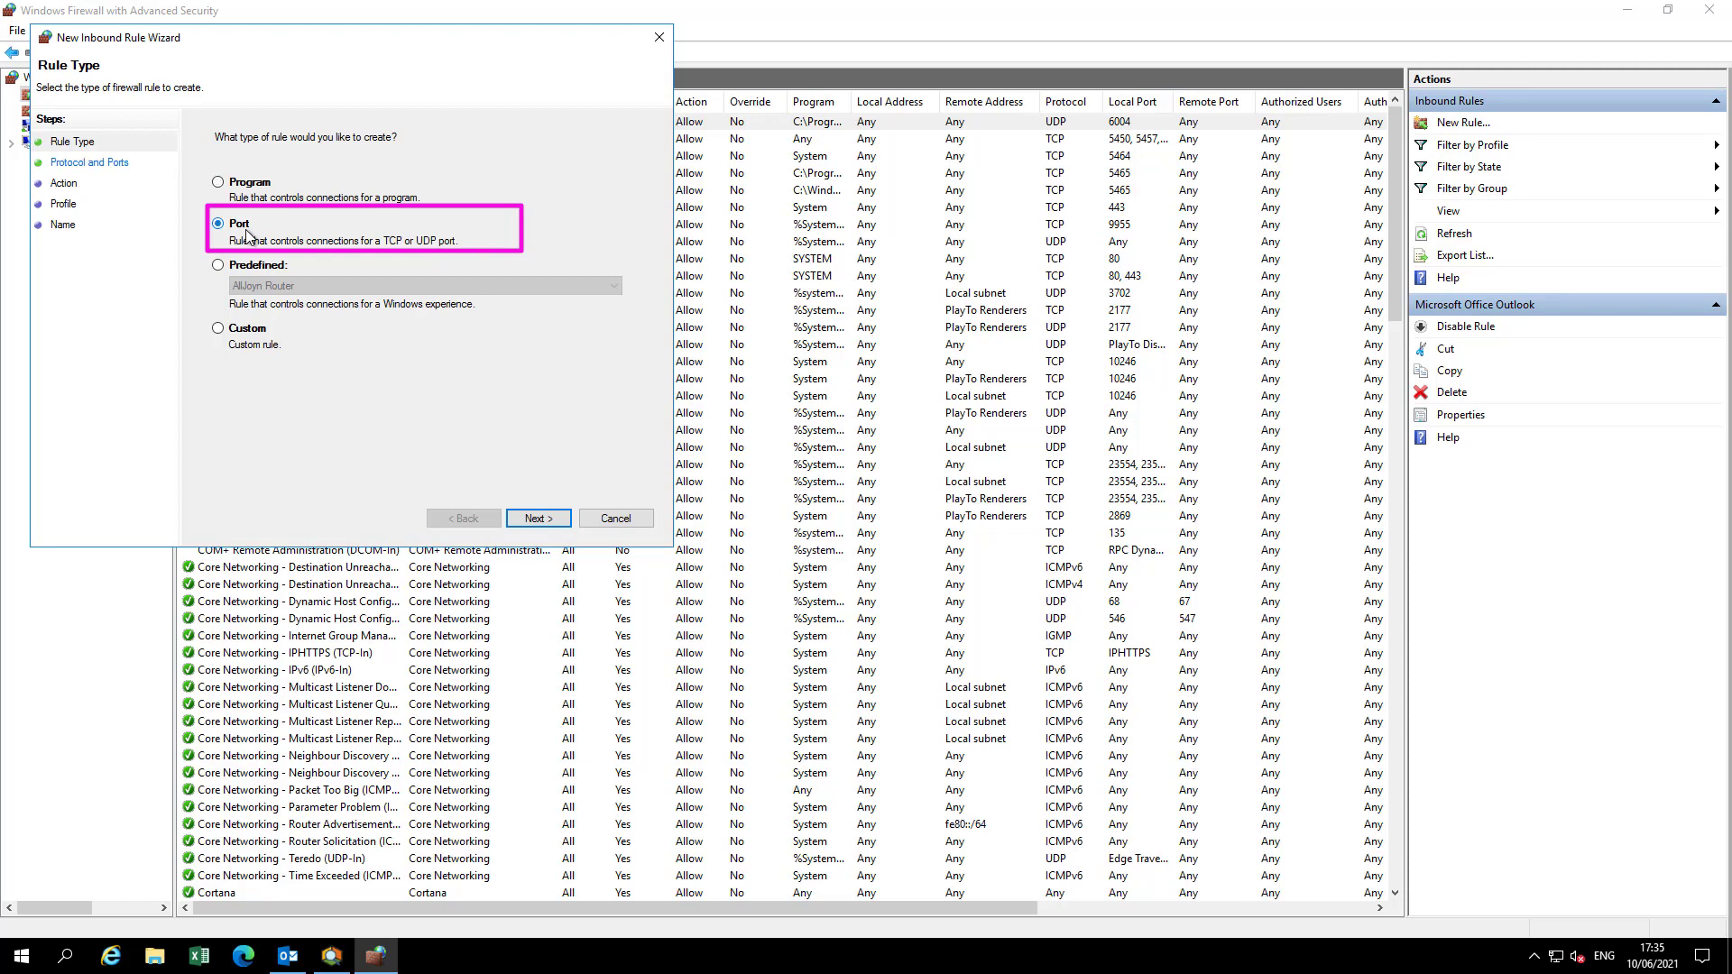
pyautogui.click(536, 520)
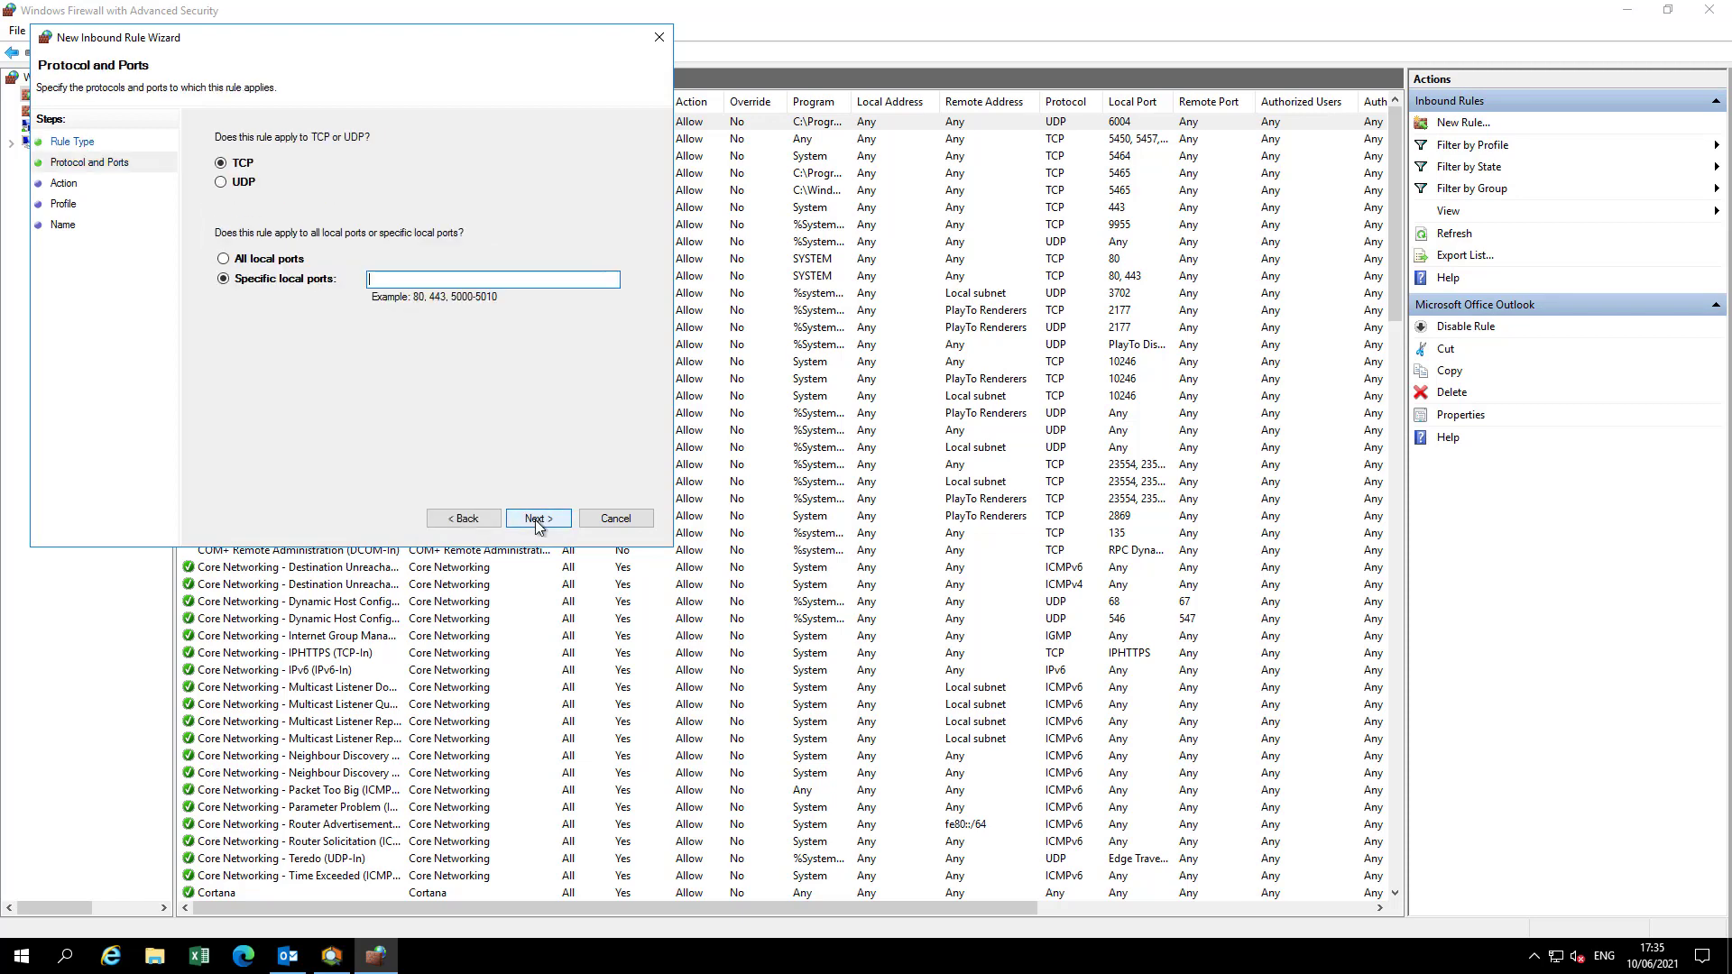
pyautogui.write('25')
pyautogui.click(535, 519)
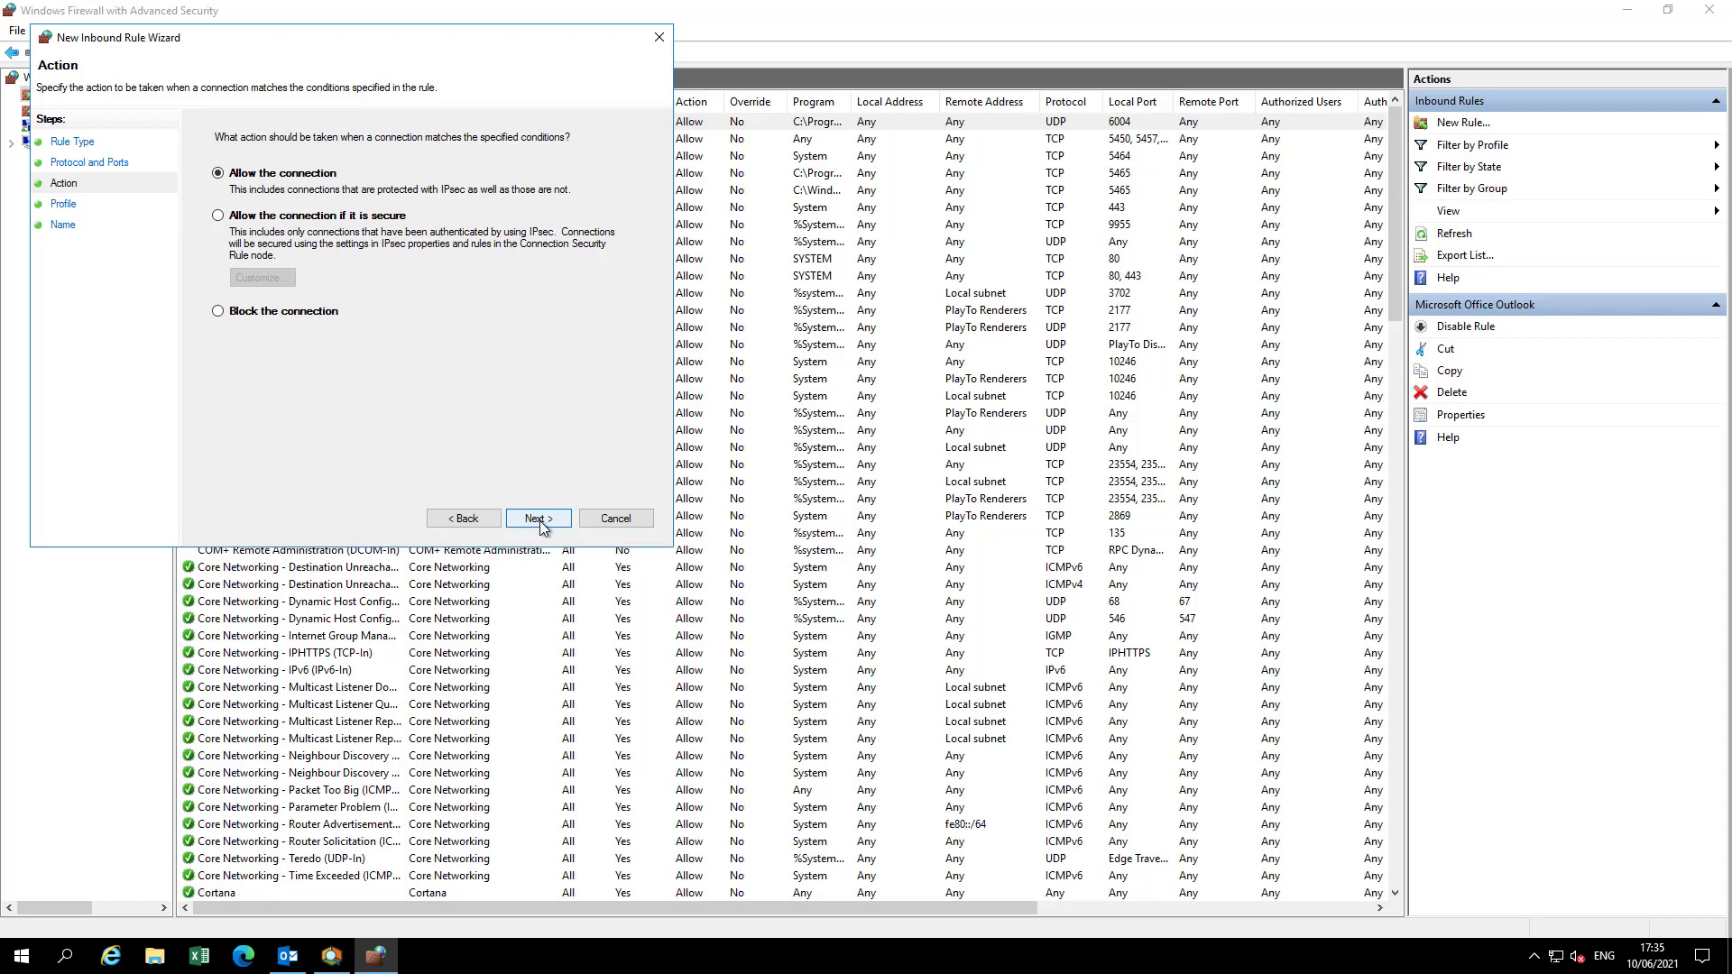
pyautogui.click(538, 519)
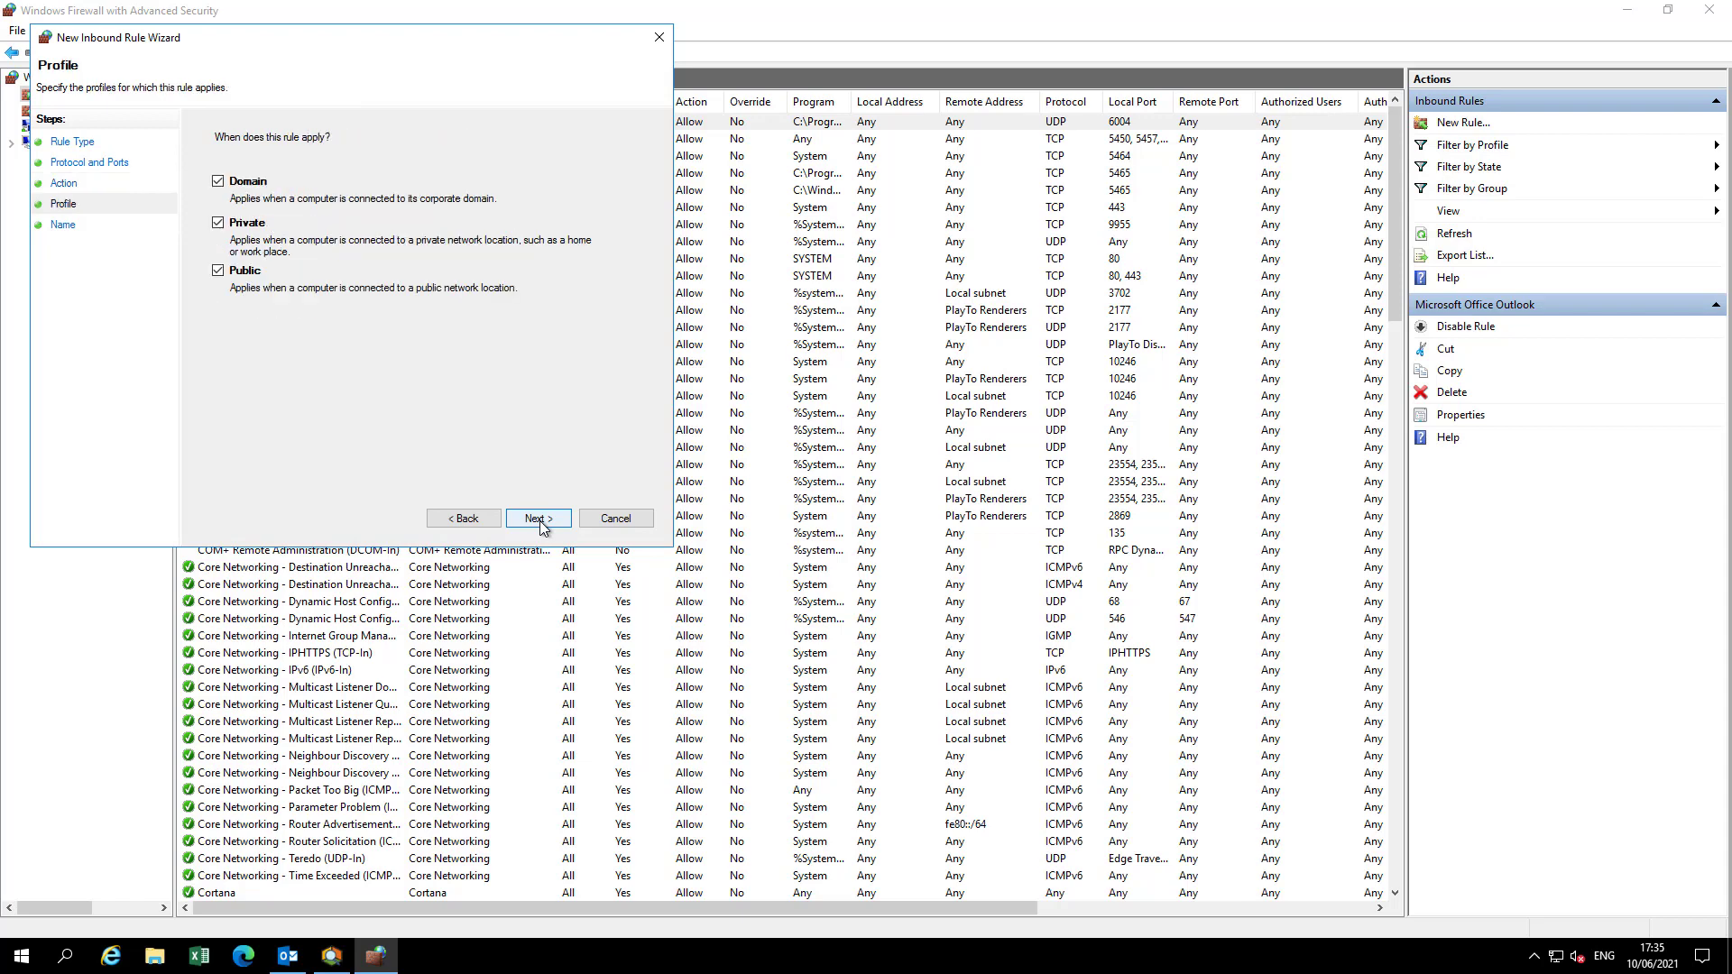
pyautogui.click(539, 522)
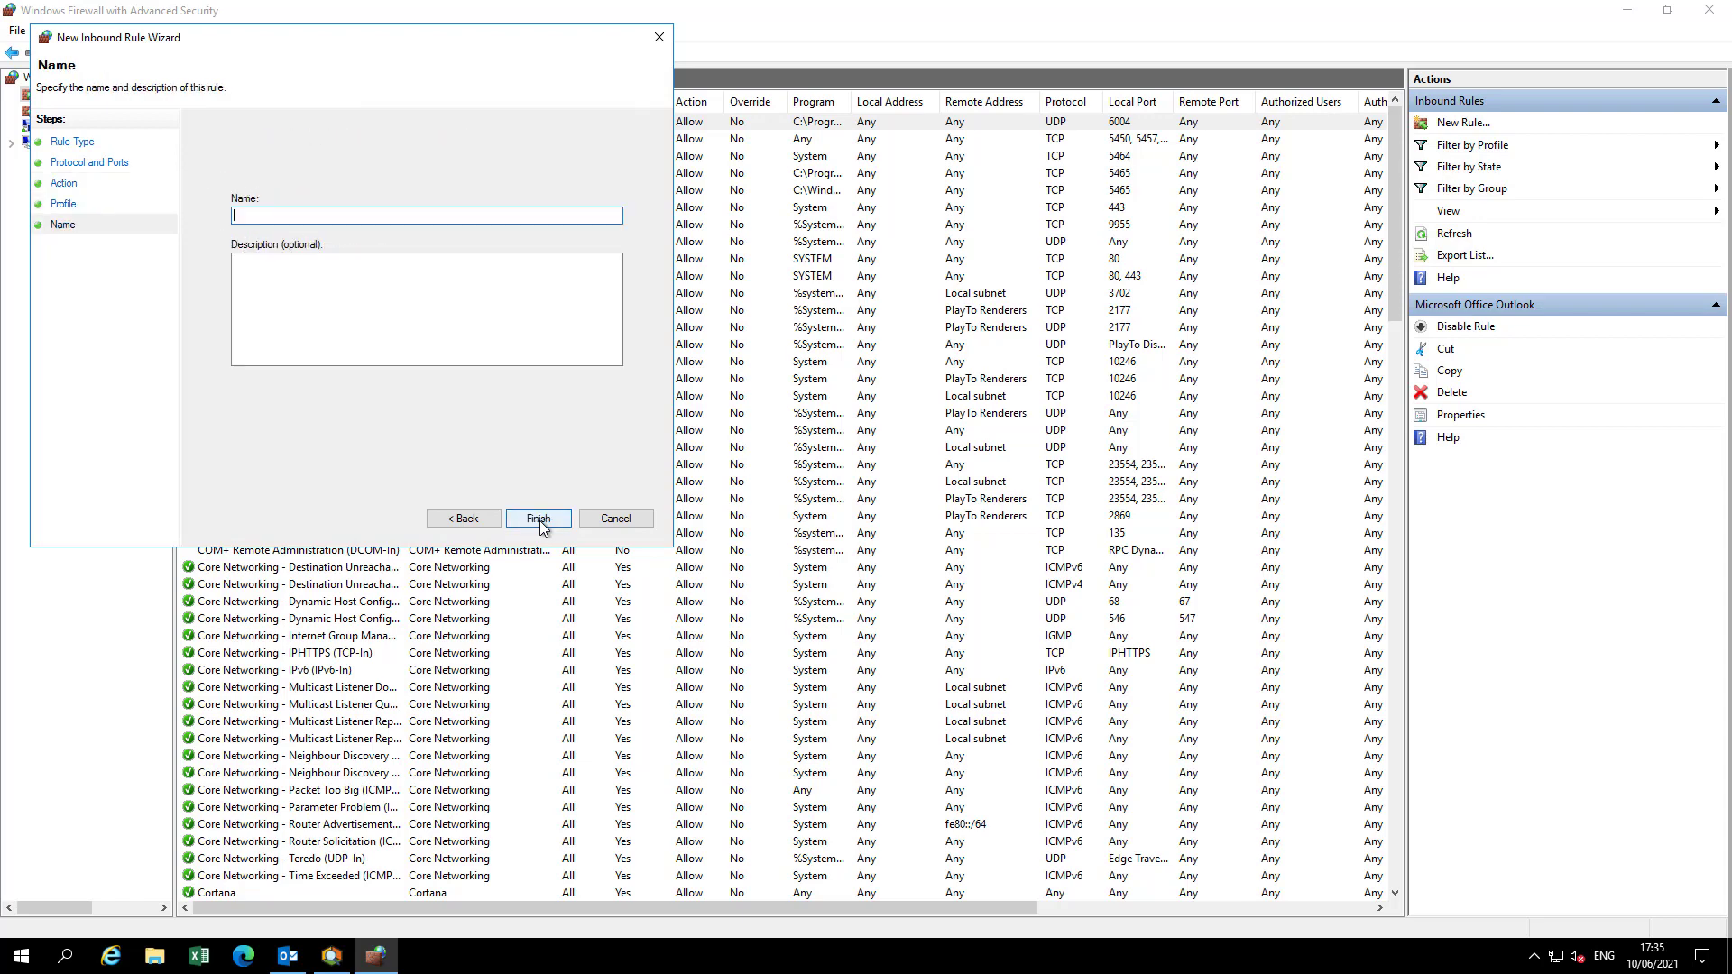
pyautogui.write('SMTP Server inbound port')
# Finish the firewall rule, then rerun the PowerShell port 25 connection test to PISRV01, now succeeding
pyautogui.click(539, 519)
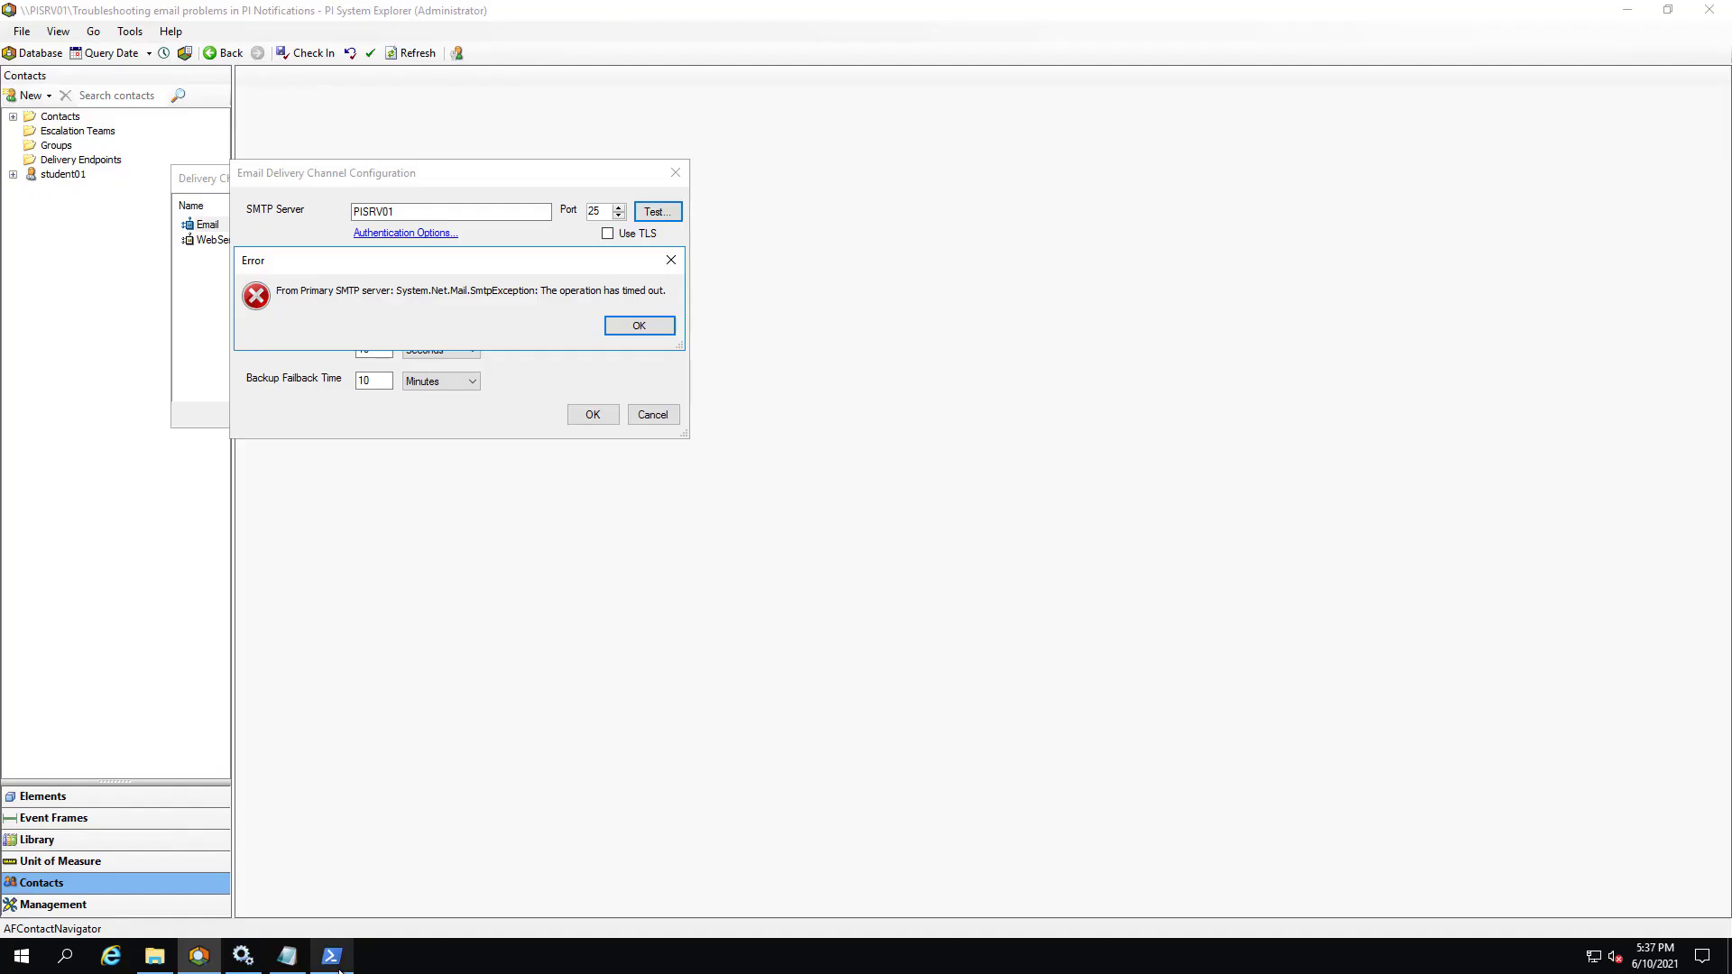
pyautogui.click(335, 963)
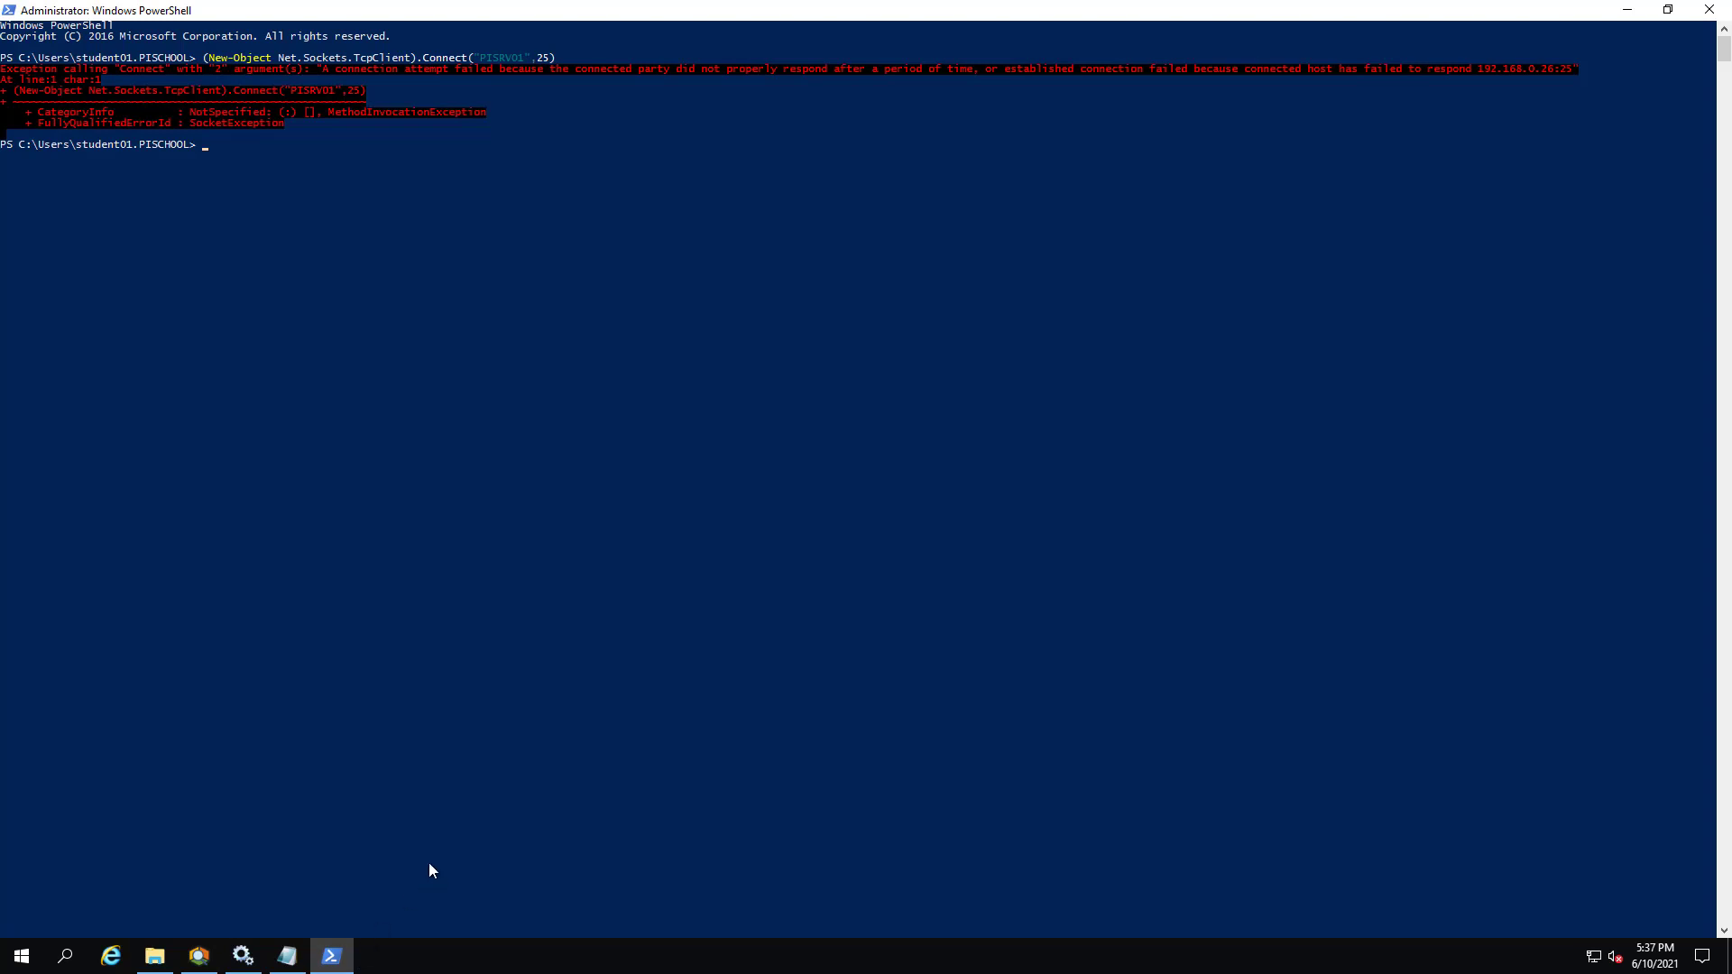
pyautogui.press('Up')
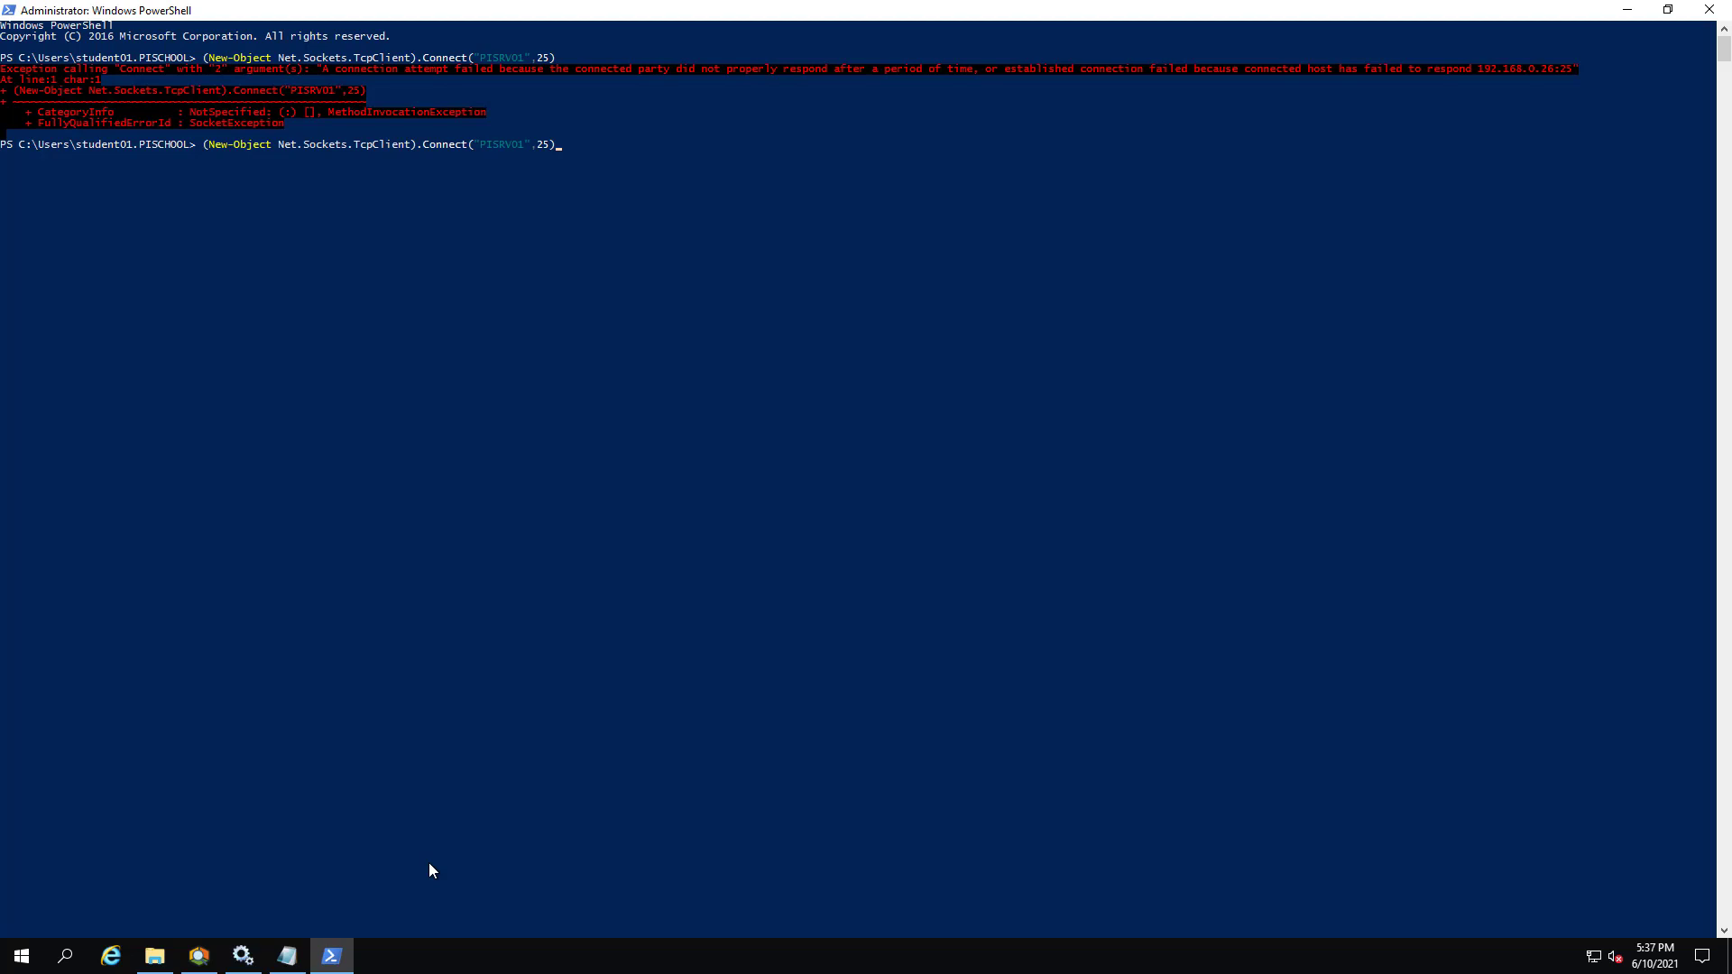
pyautogui.press('Return')
pyautogui.click(198, 956)
# Dismiss the SMTP timeout error and resend the test email through PISRV01, now sent successfully
pyautogui.click(641, 328)
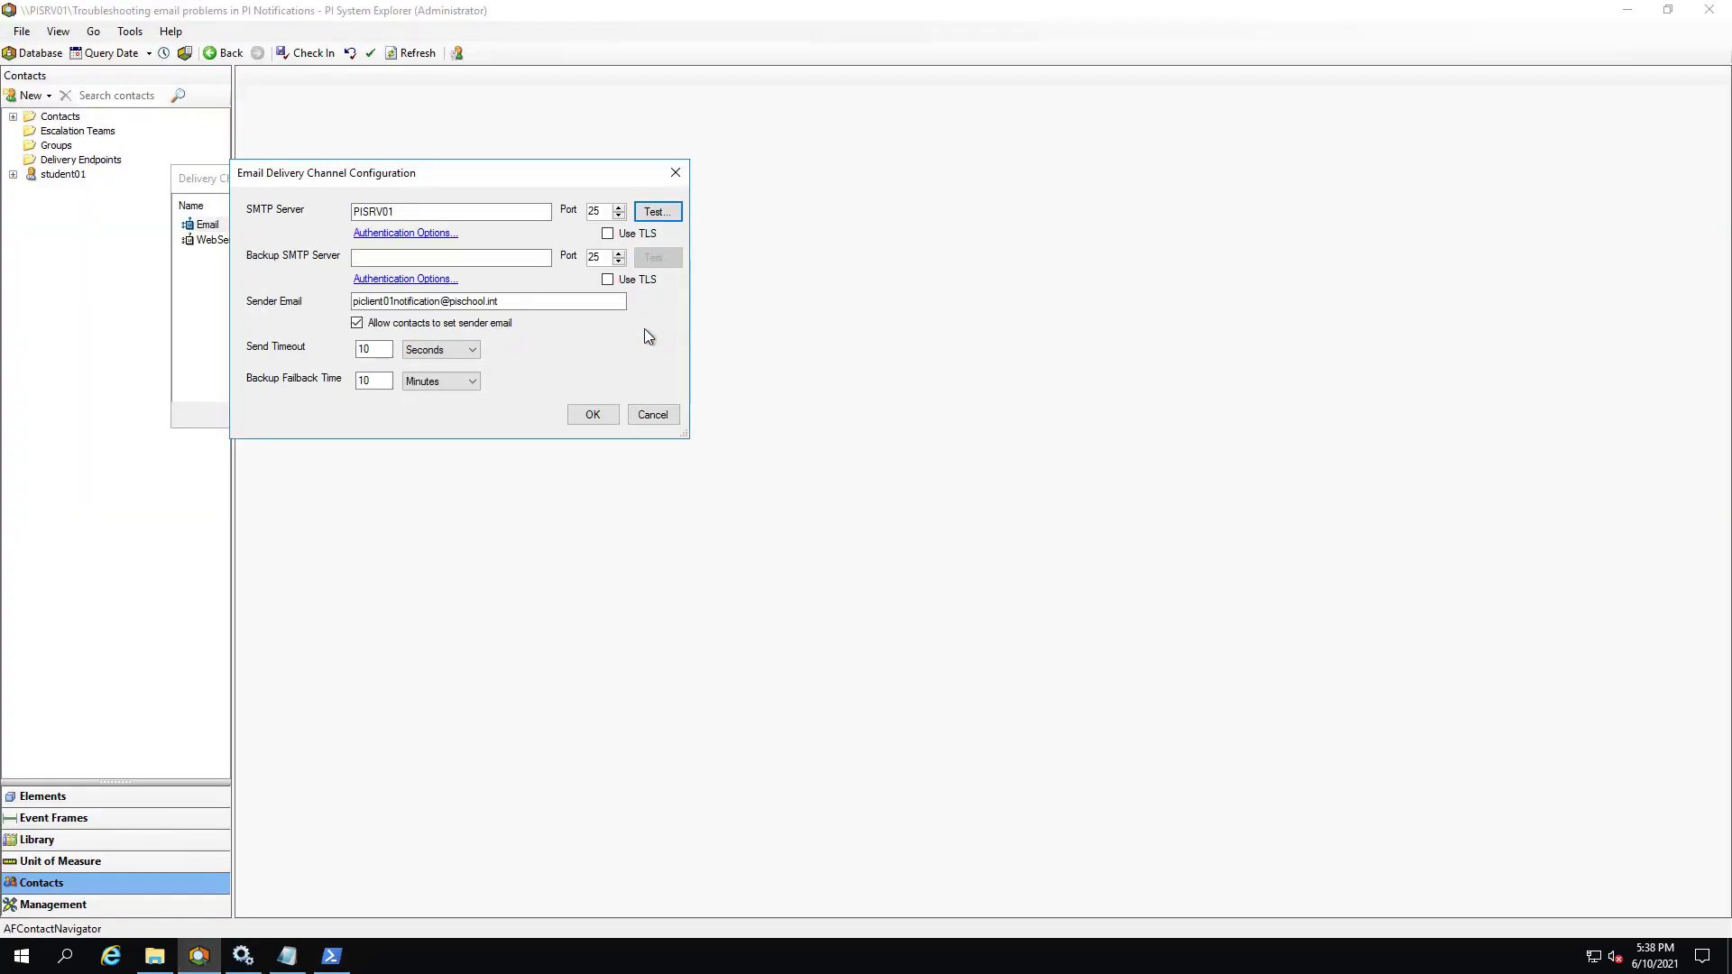
pyautogui.click(658, 213)
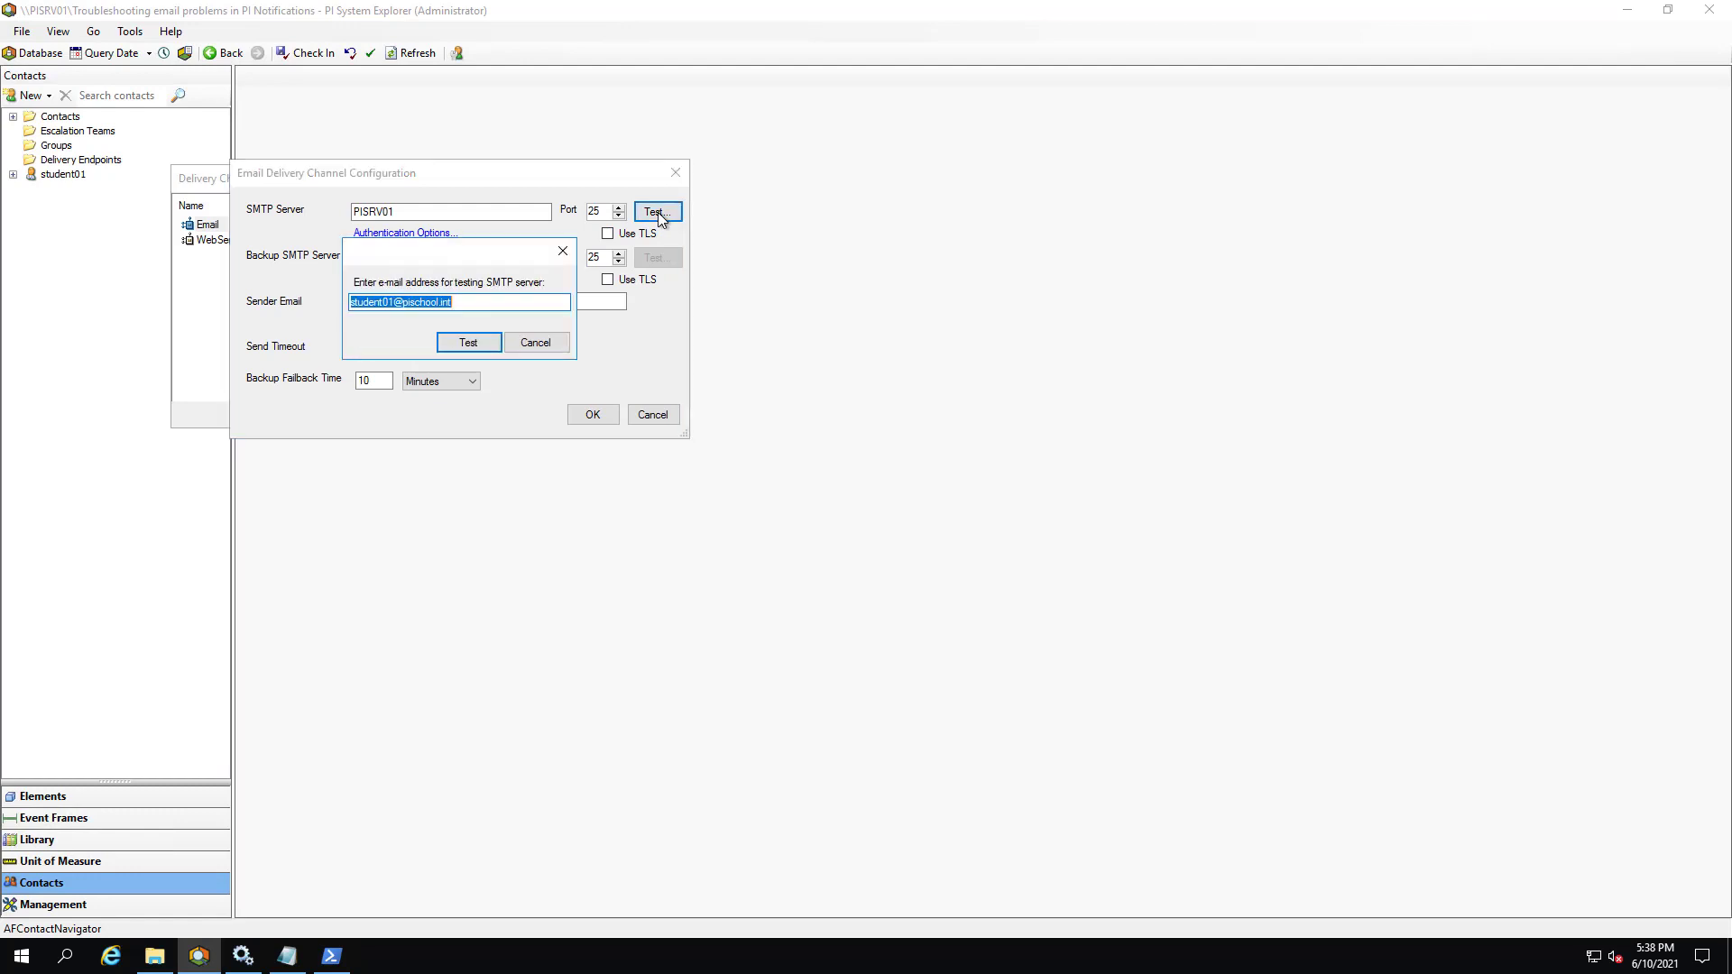
pyautogui.click(467, 343)
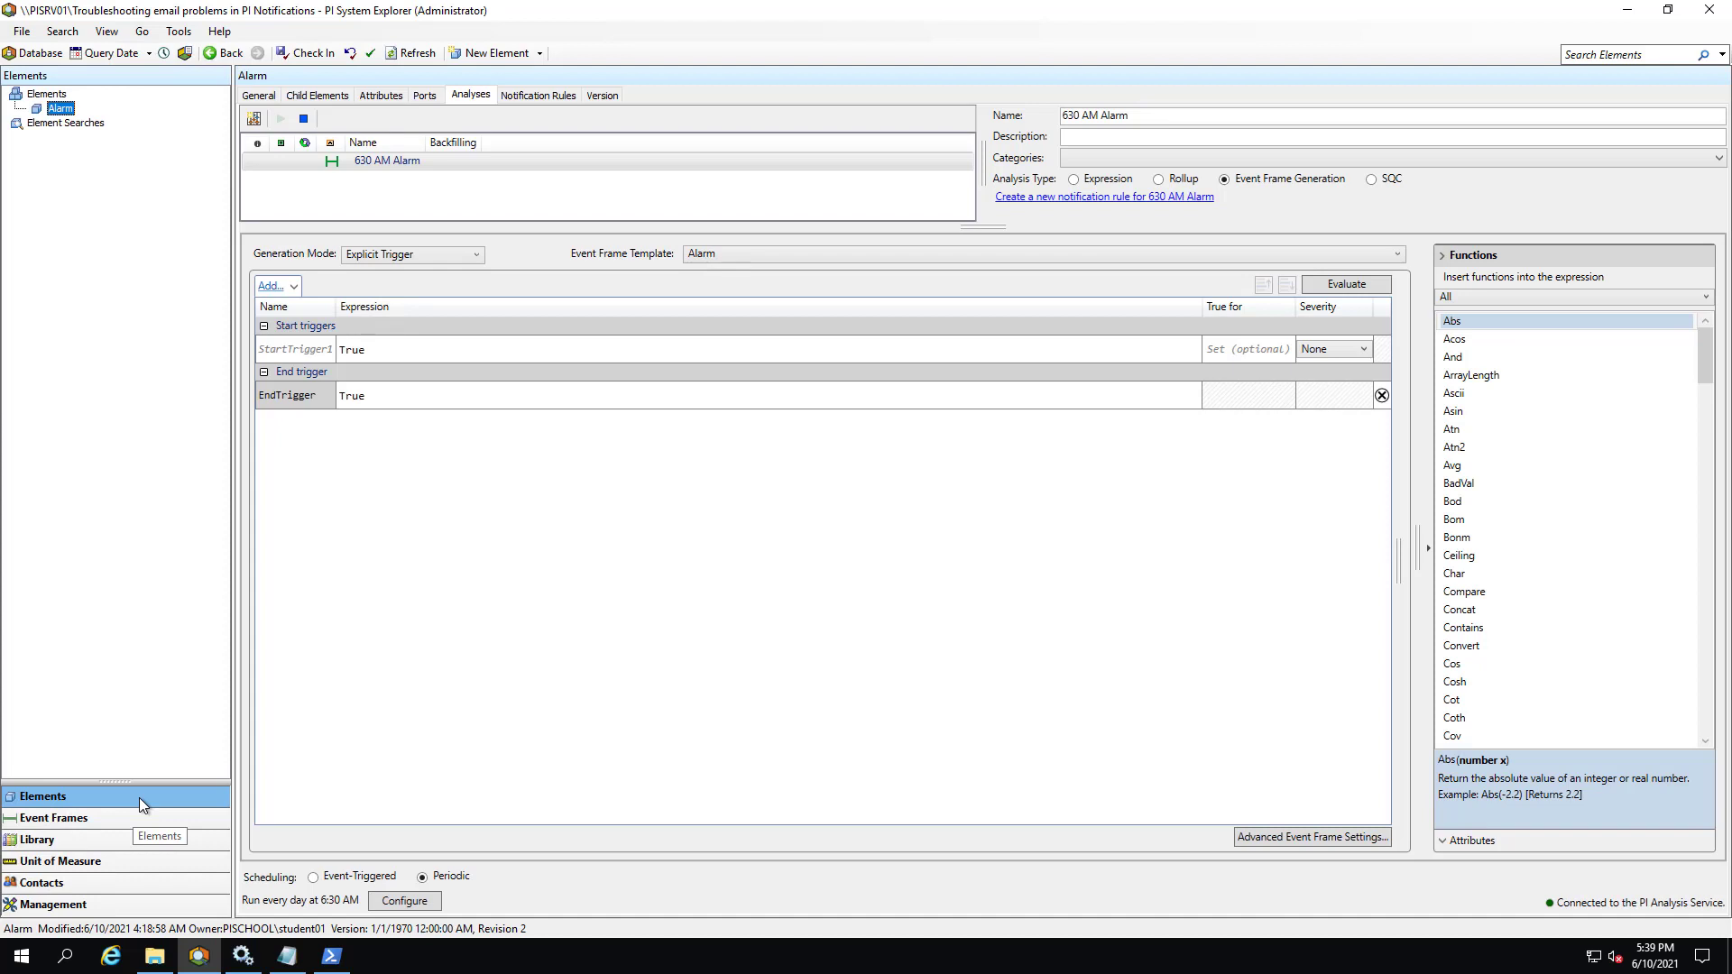
# Backfill/recalculate the 630 AM Alarm analysis with start time 't' (today) until now
pyautogui.rightClick(451, 169)
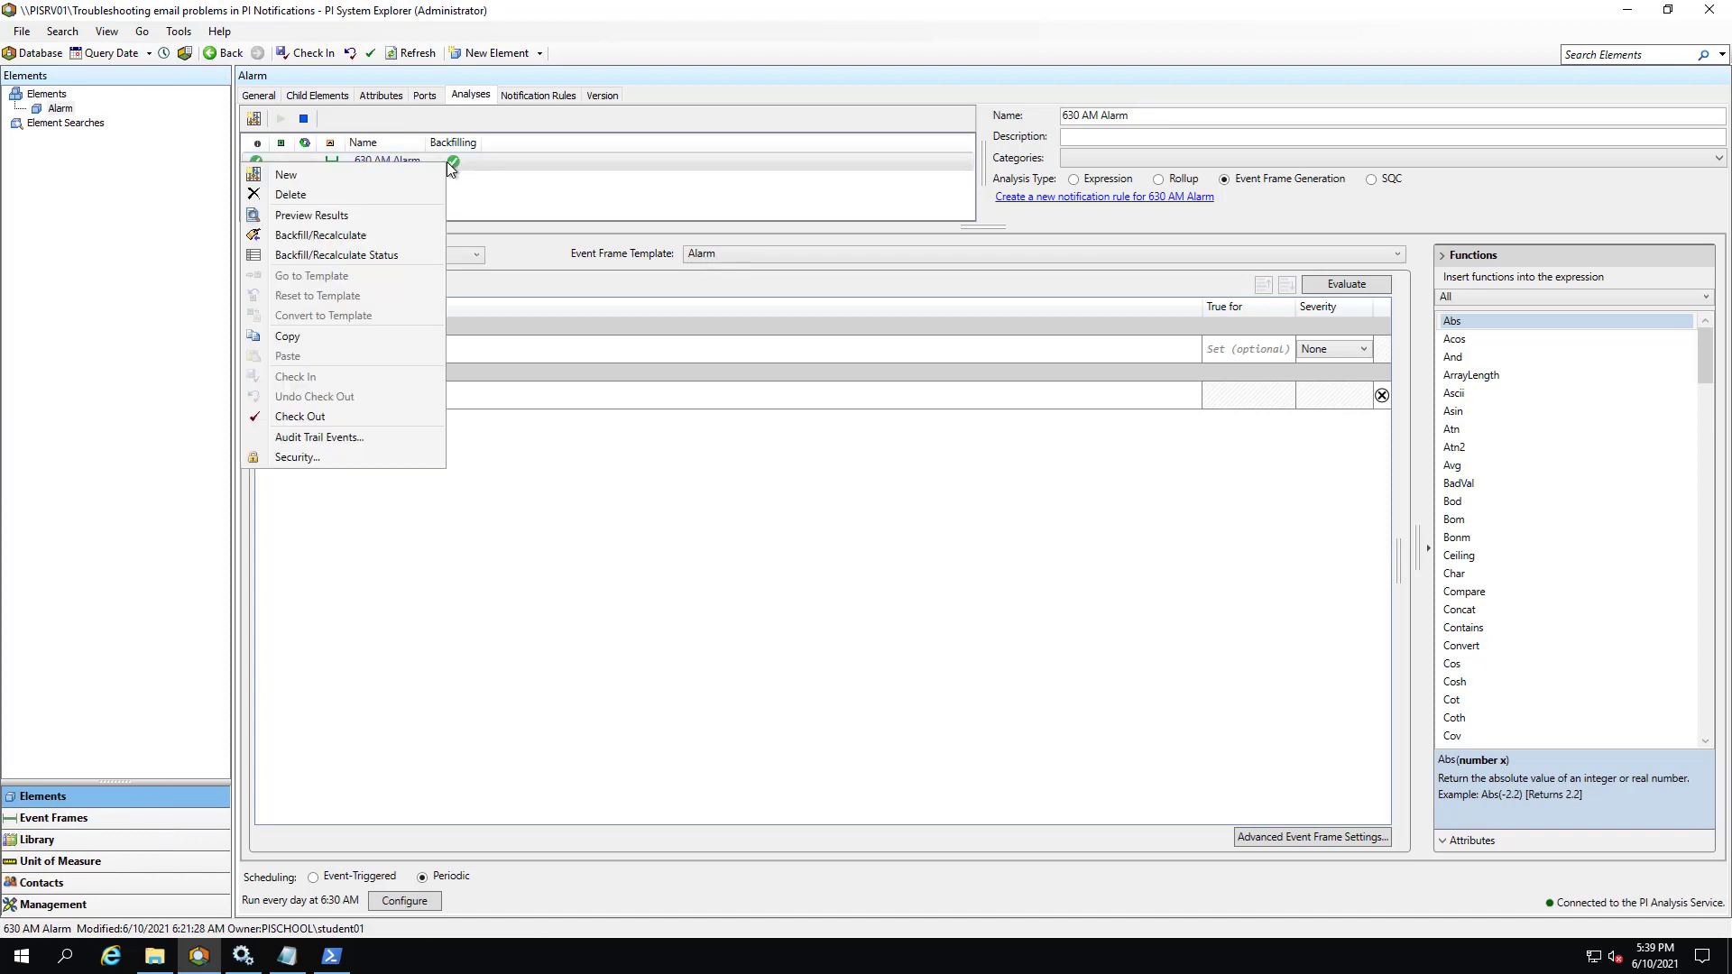
pyautogui.click(386, 237)
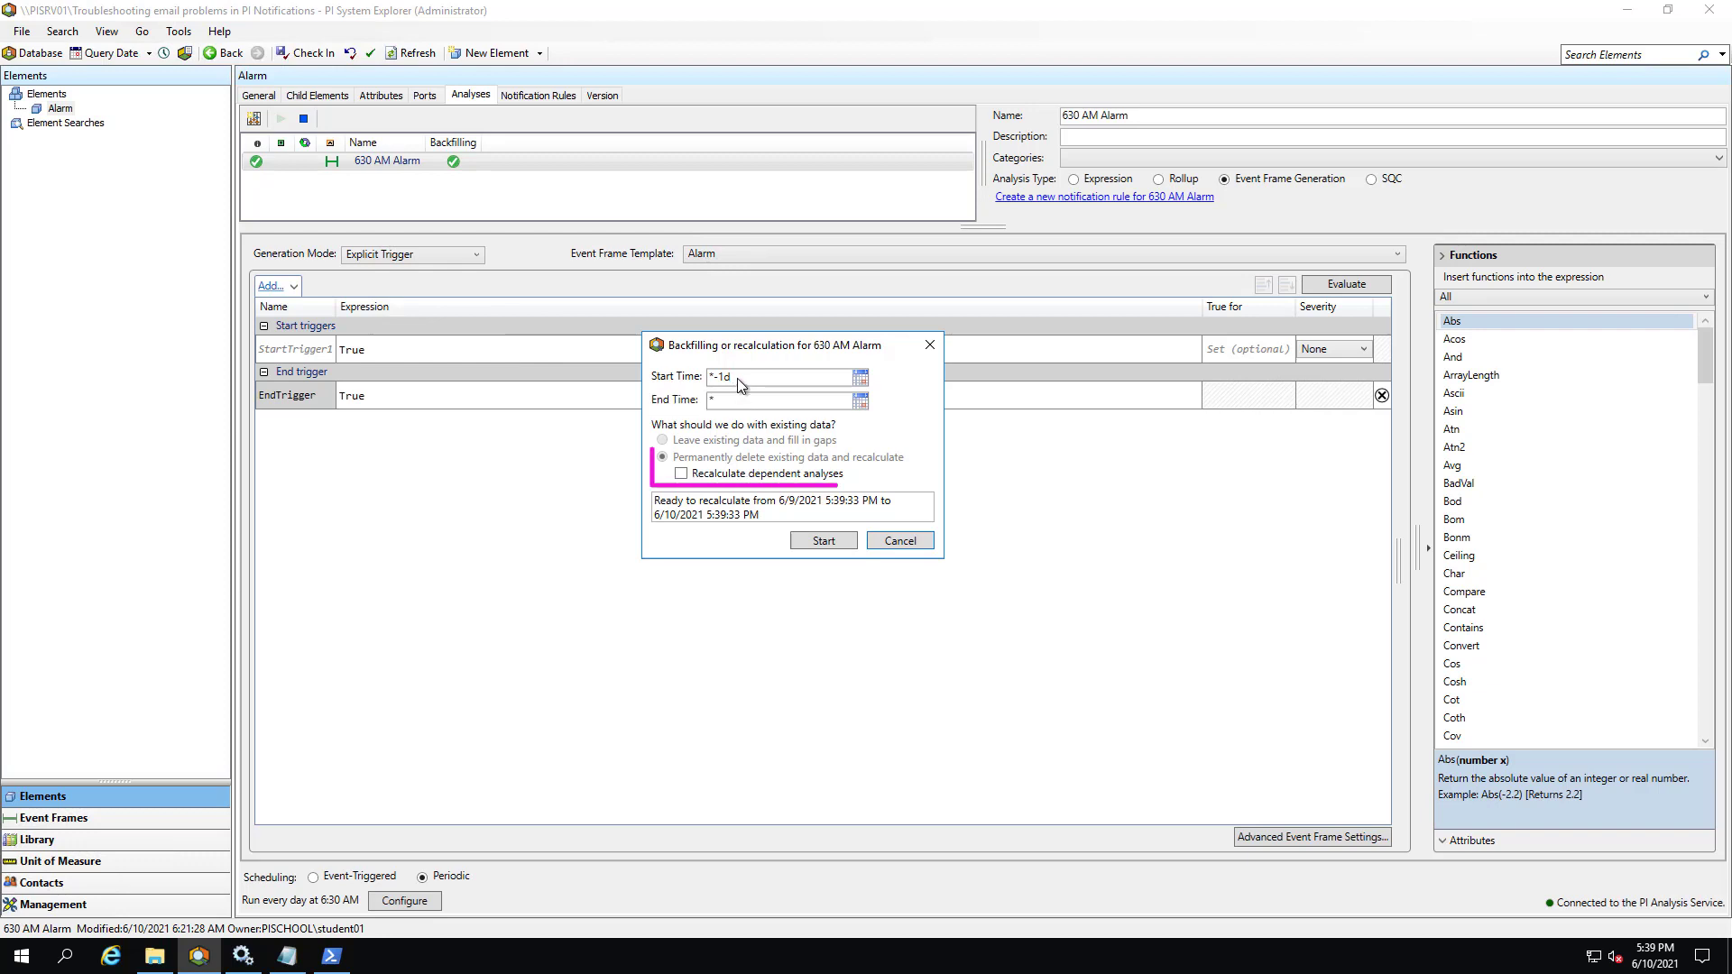
pyautogui.moveTo(738, 377); pyautogui.dragTo(664, 386)
pyautogui.write('t')
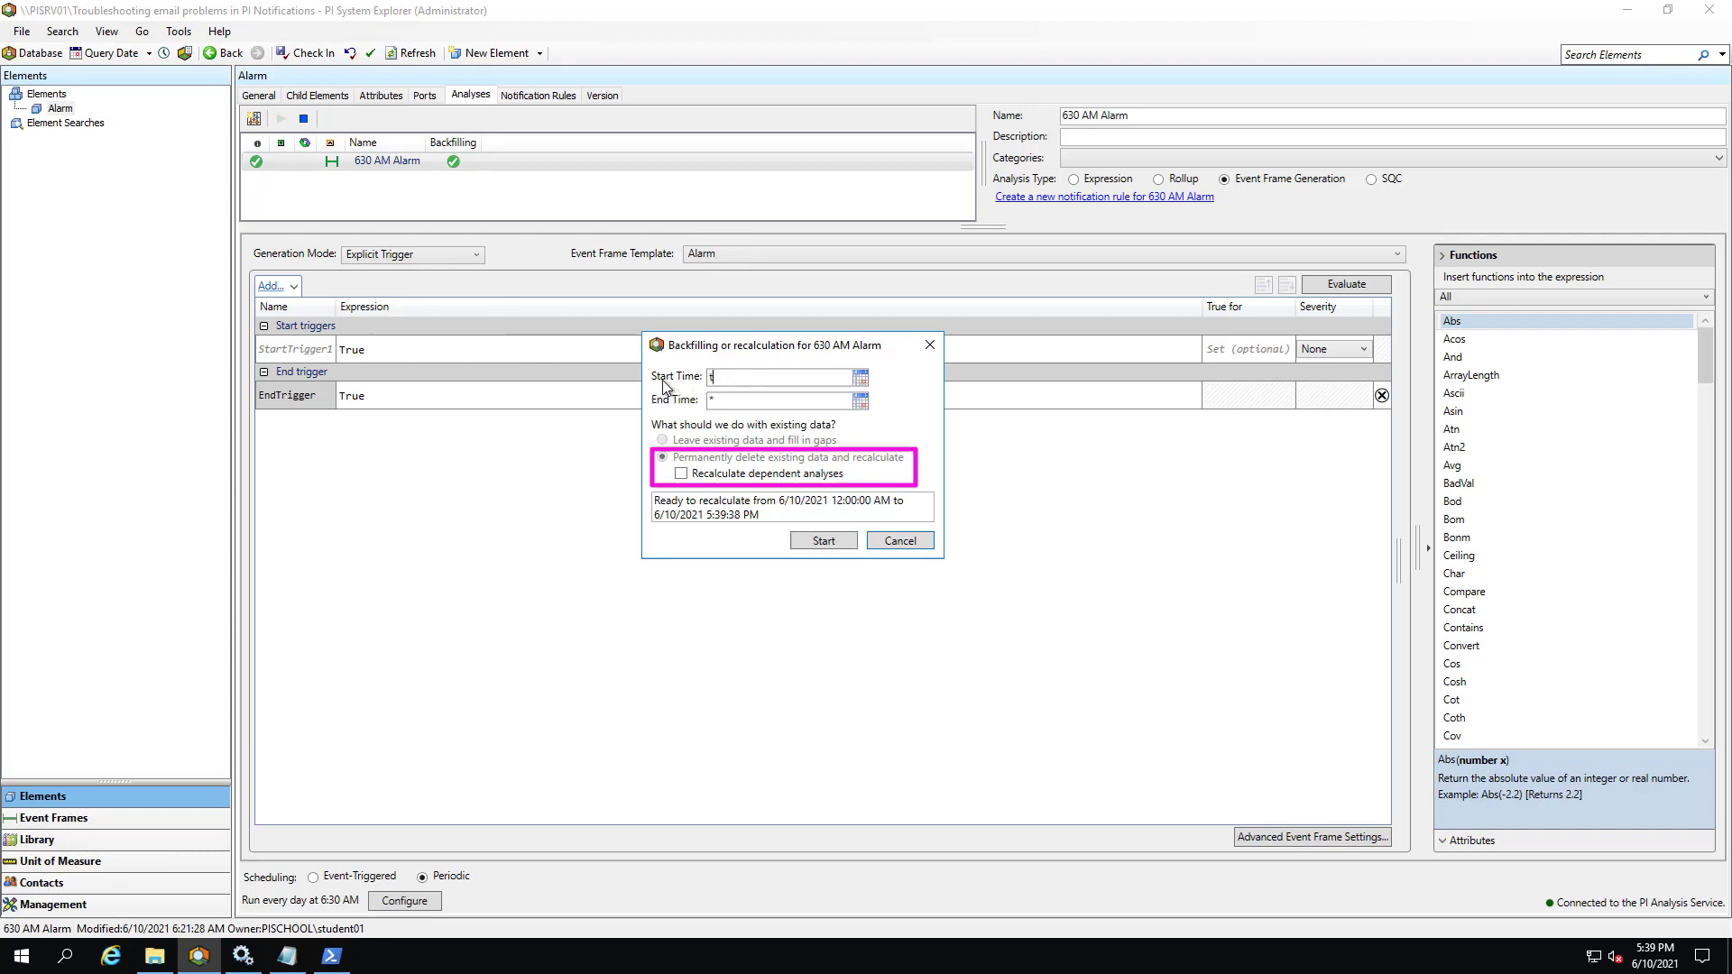
pyautogui.click(825, 541)
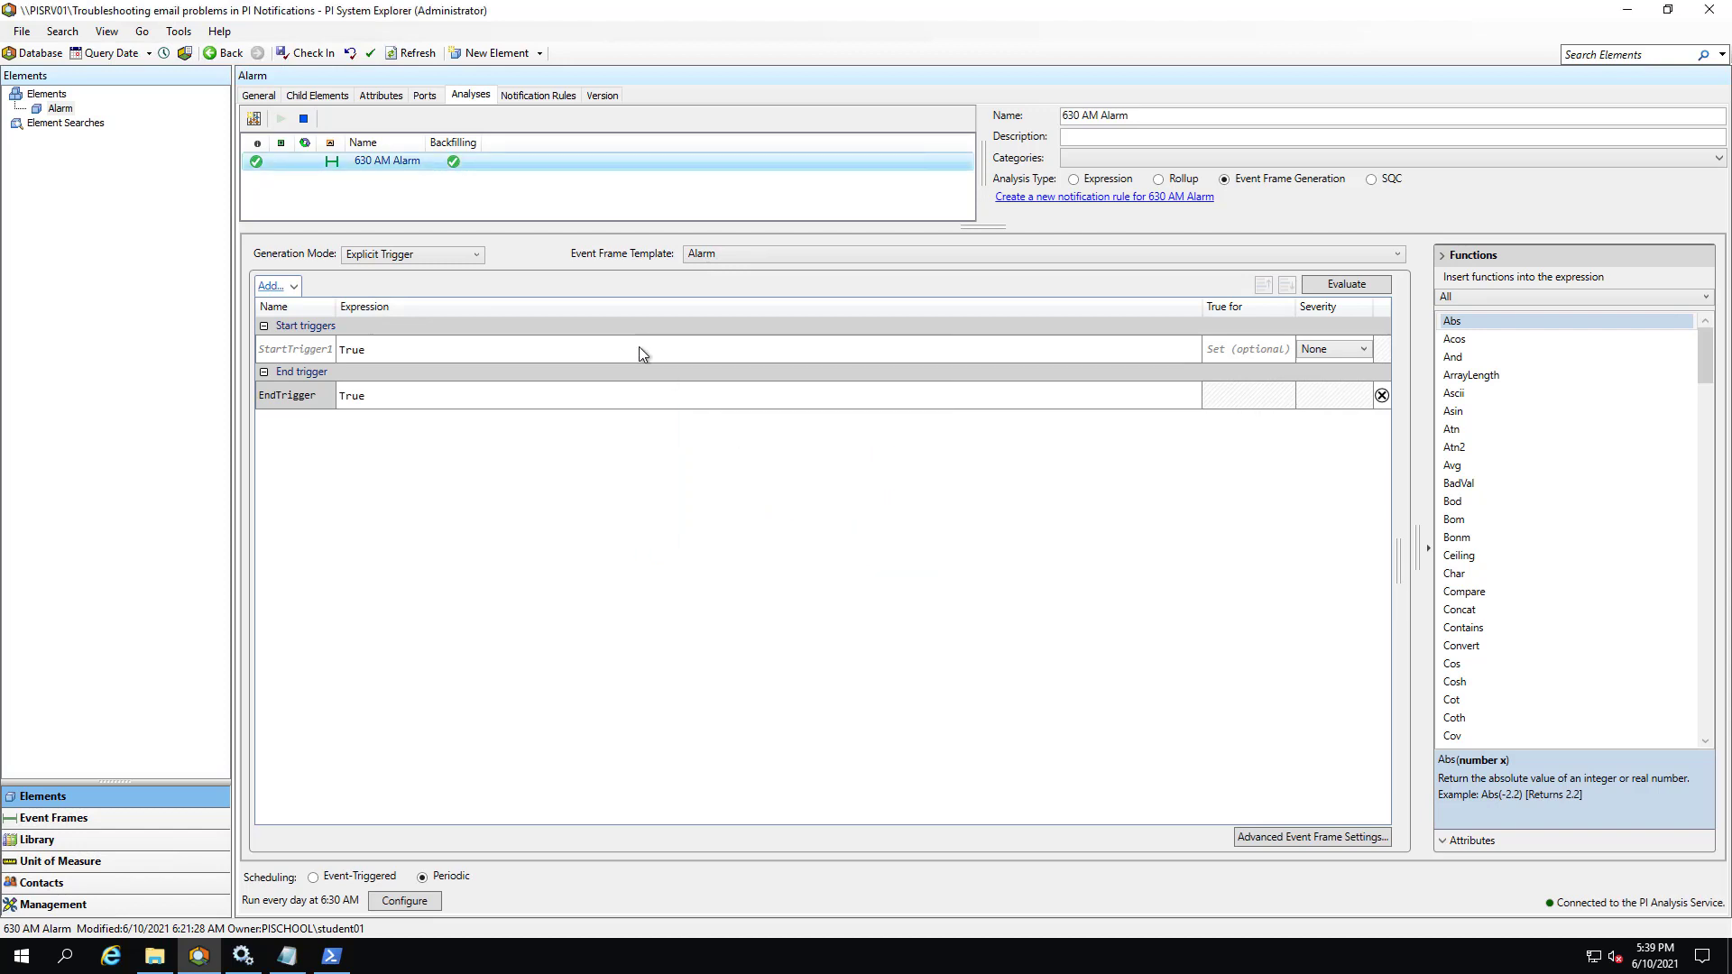
pyautogui.moveTo(452, 160)
pyautogui.click(258, 98)
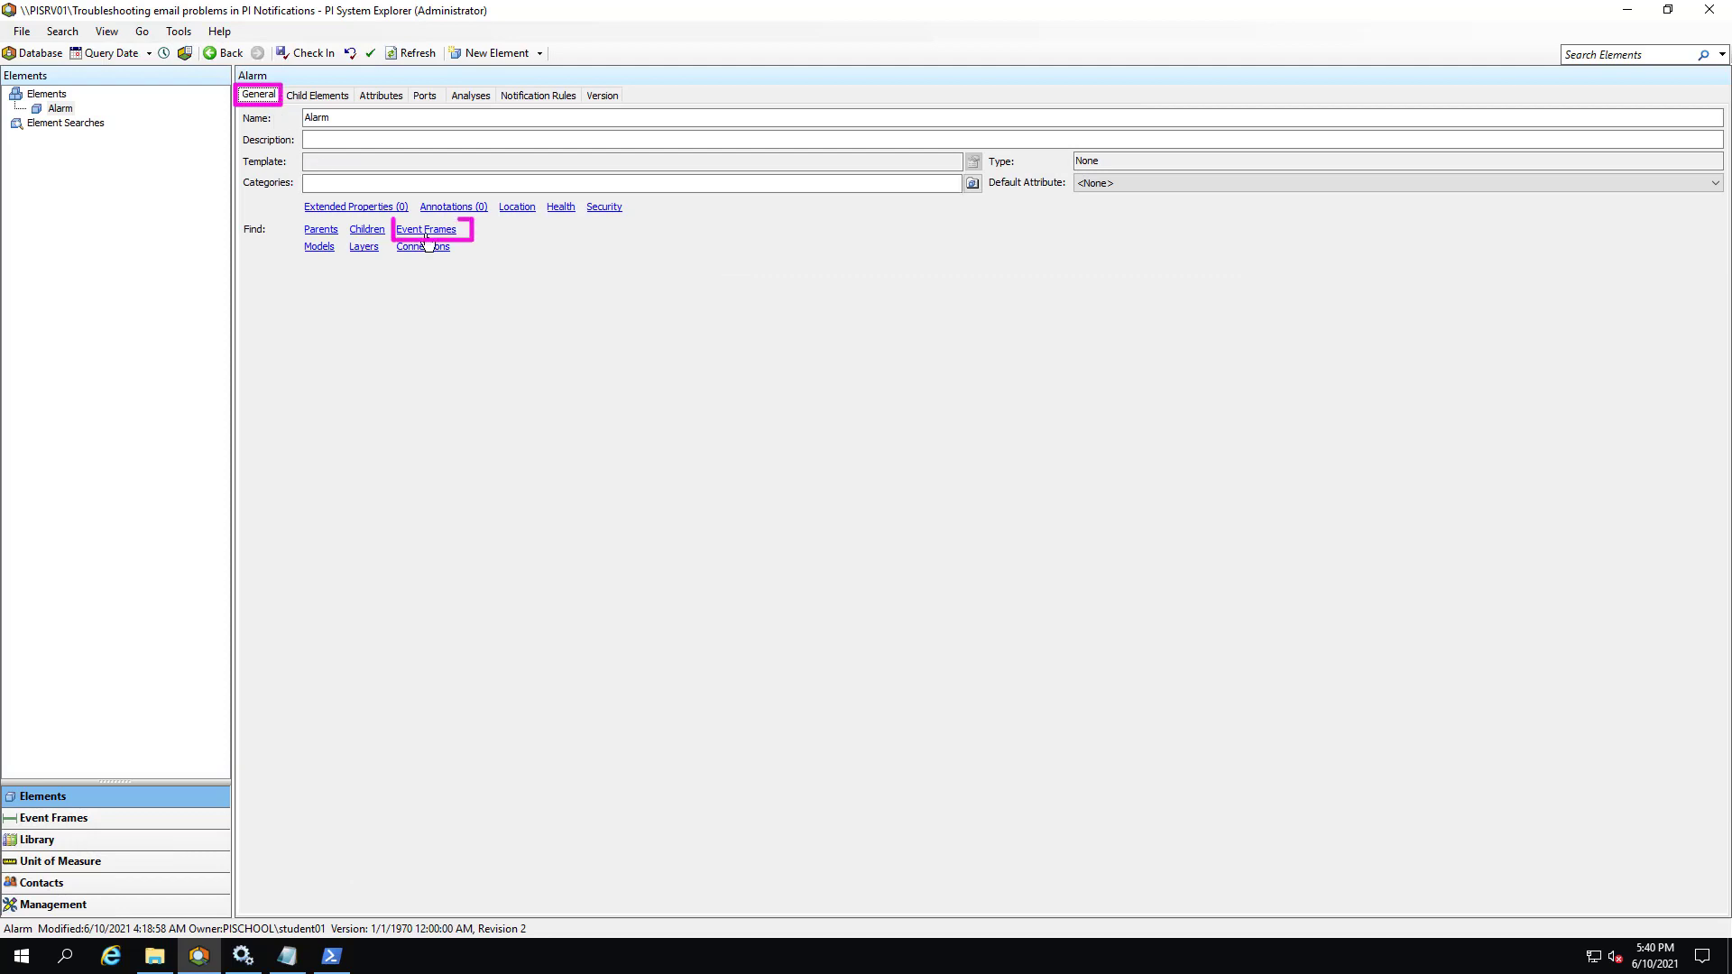
# Open the 2021-06-10 event frame's properties from the Alarm's Event Frames list and view its annotations
pyautogui.click(427, 233)
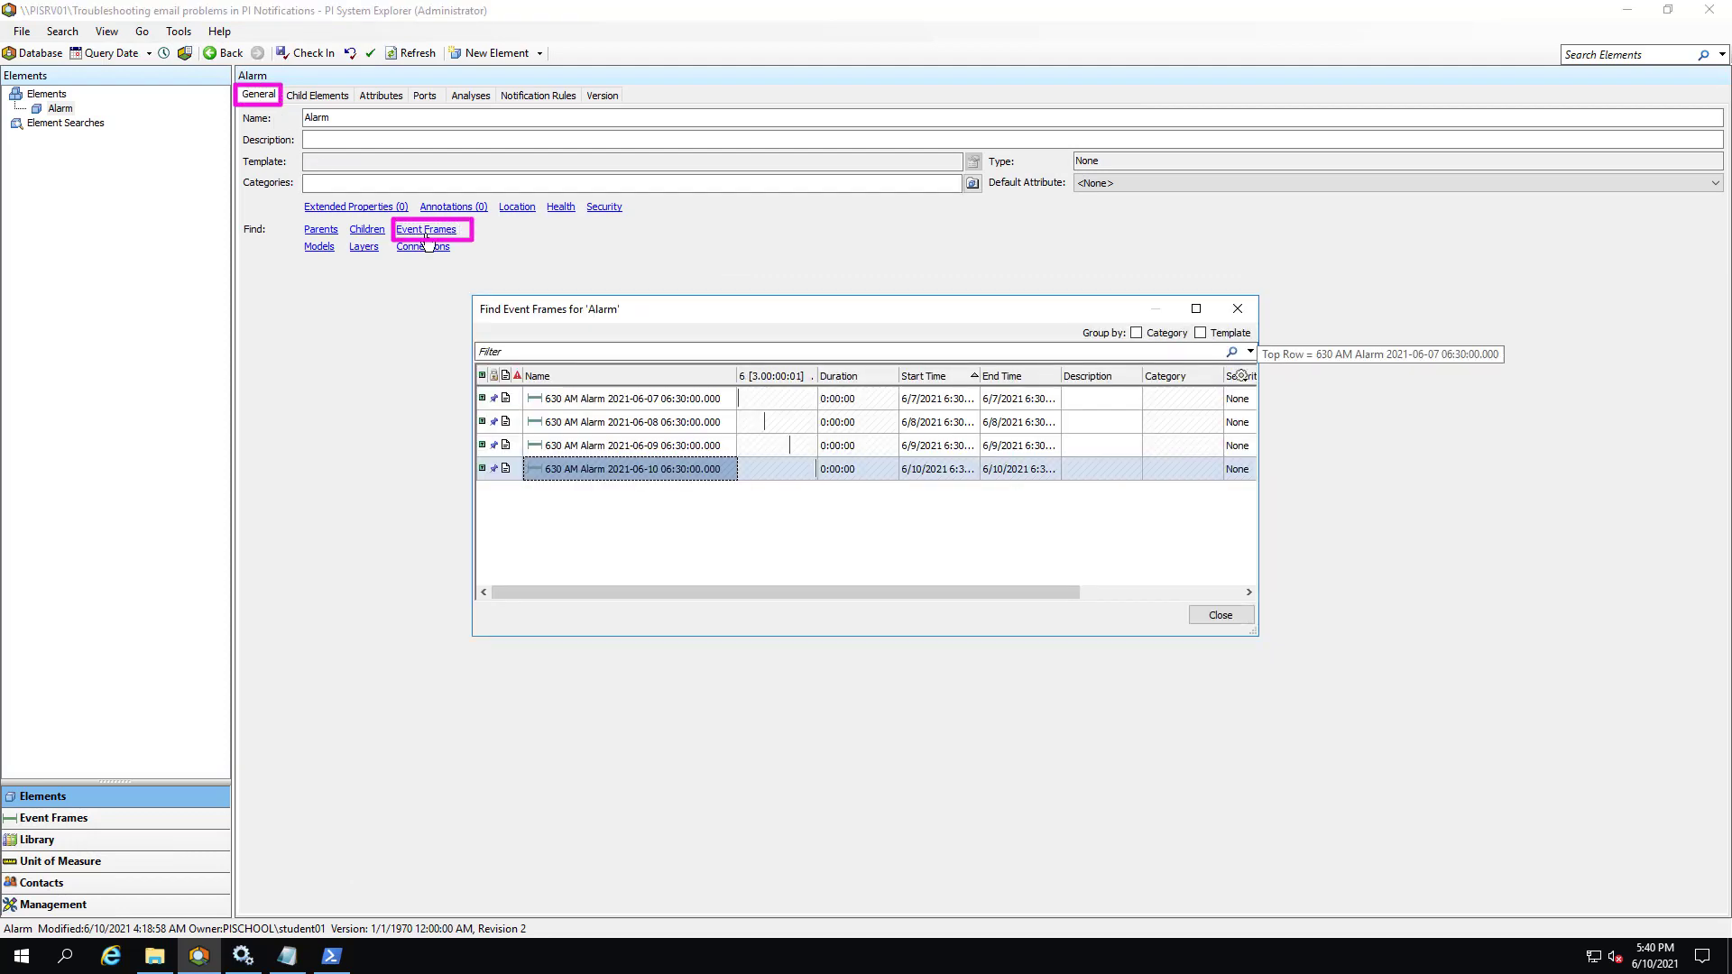
pyautogui.rightClick(582, 473)
pyautogui.click(652, 921)
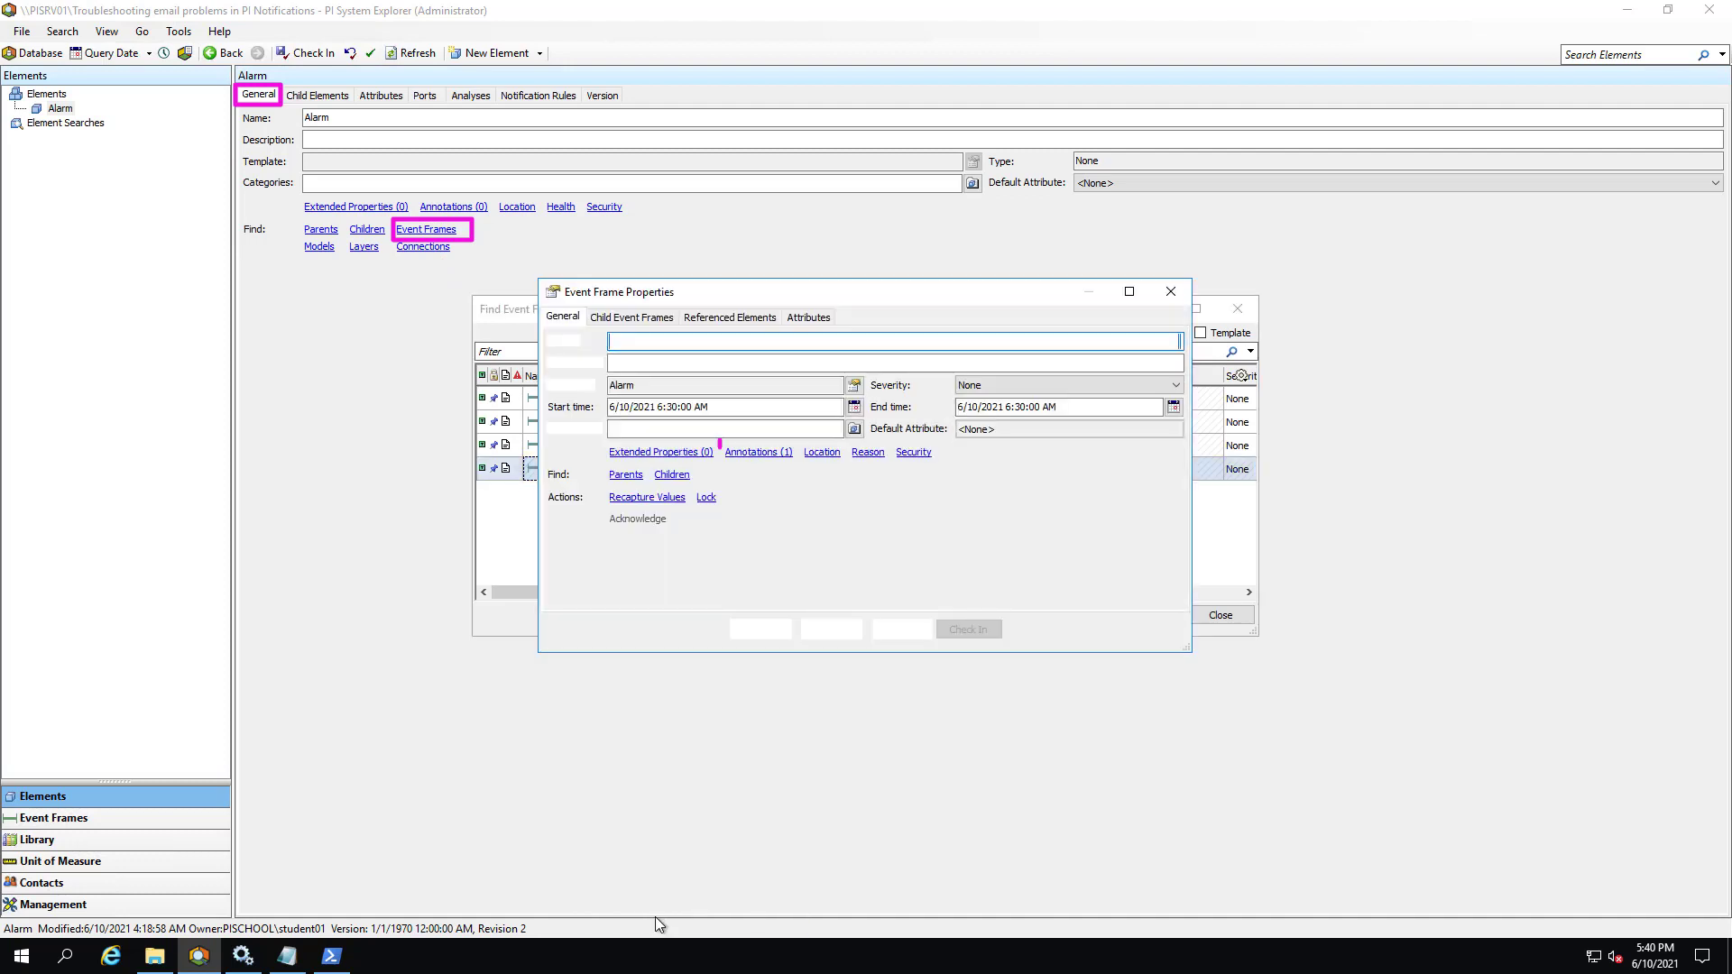
pyautogui.click(760, 455)
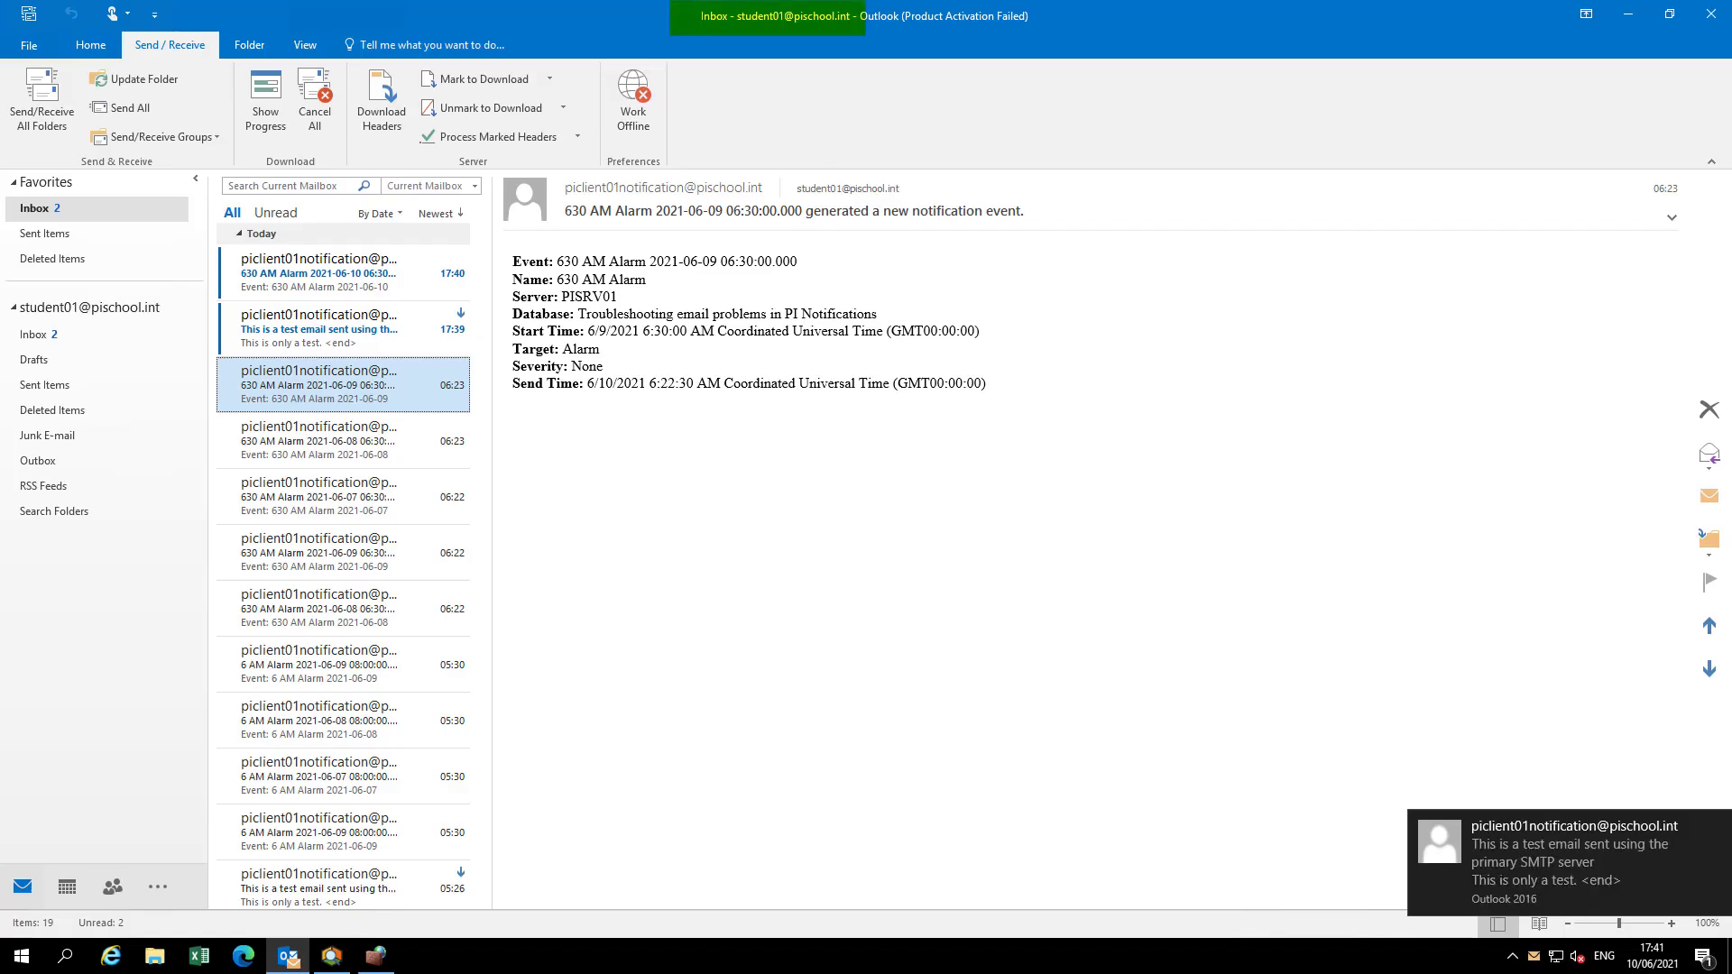
# Read the 17:40 '630 AM Alarm 2021-06-10' notification email at the top of the Inbox
pyautogui.click(377, 280)
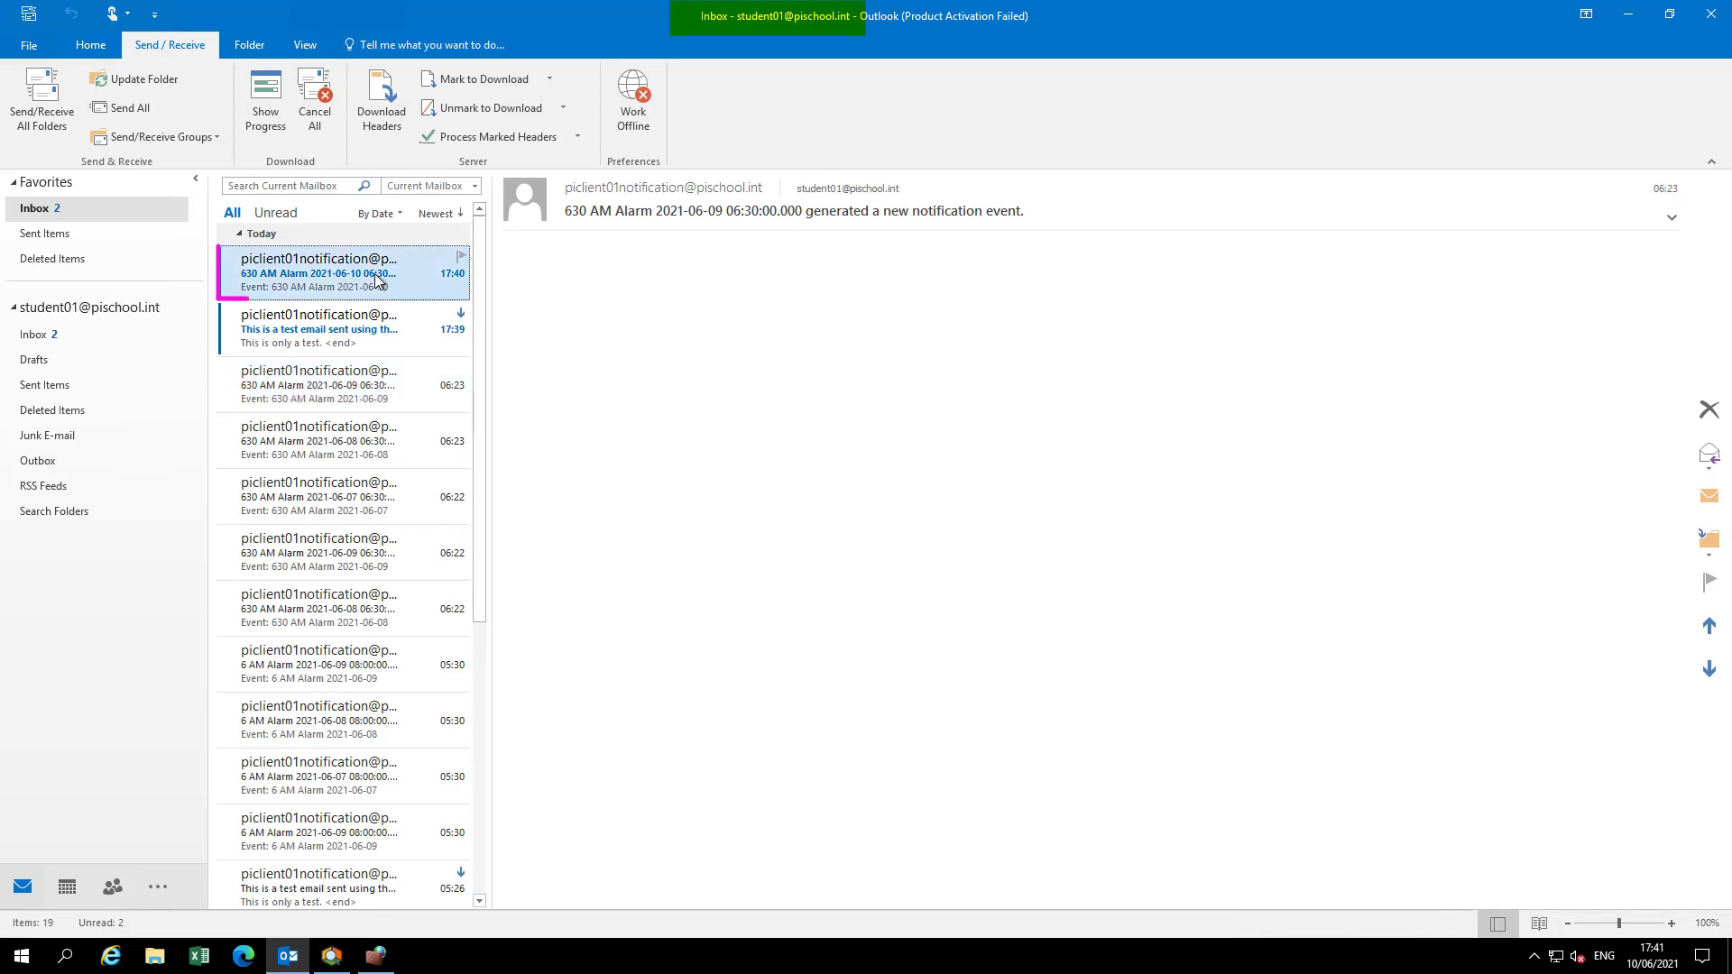